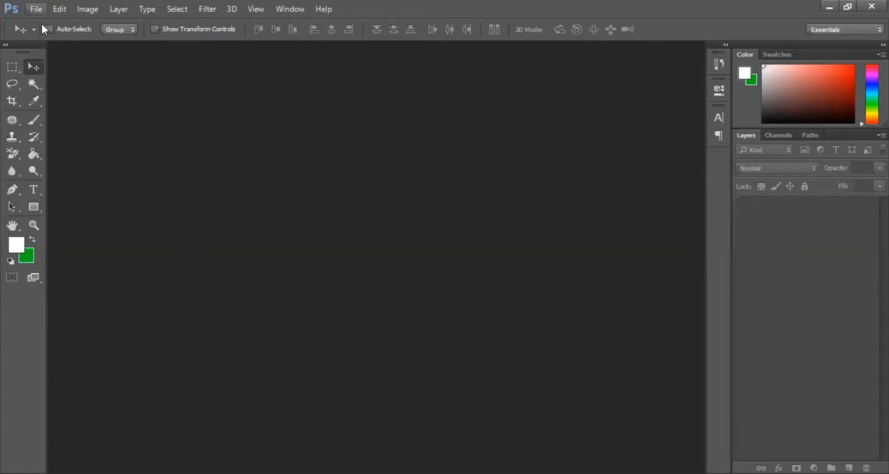
Open scottwills_firetruck.jpg from the Images for Graphics folder, continuing while ignoring its damaged Photoshop data.
click(36, 9)
click(48, 37)
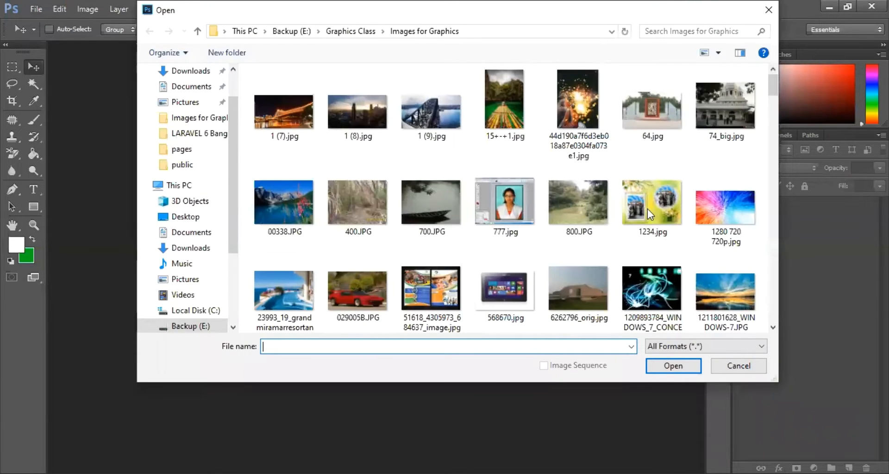
click(583, 211)
scroll(583, 211, down, 2)
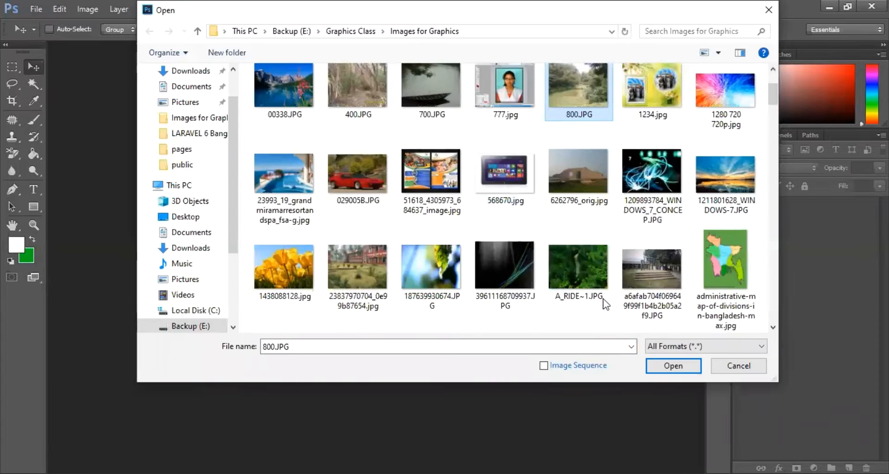
scroll(604, 295, down, 4)
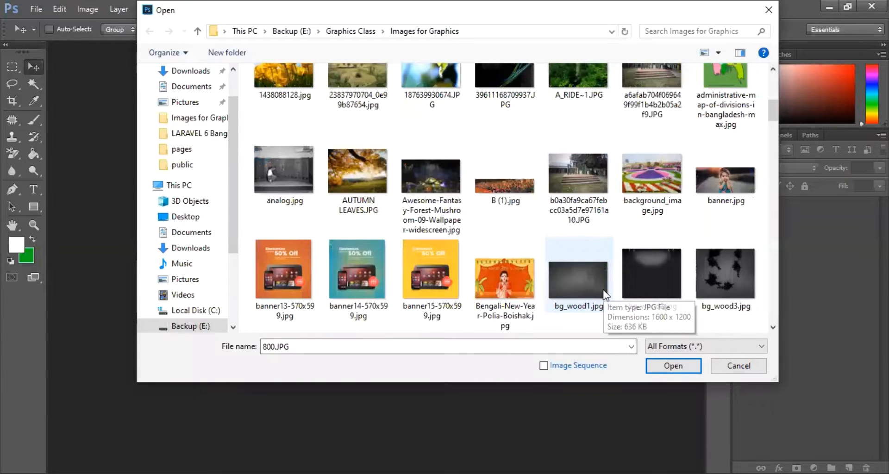
scroll(604, 294, down, 6)
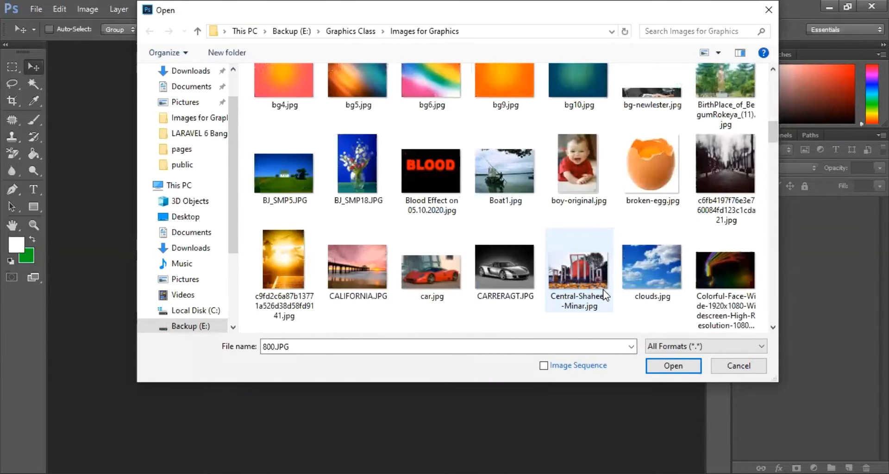
scroll(604, 295, down, 6)
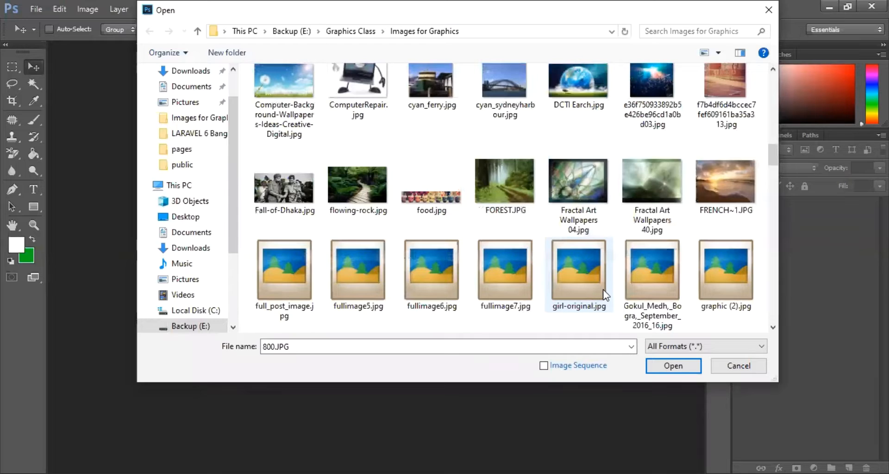
scroll(604, 295, down, 8)
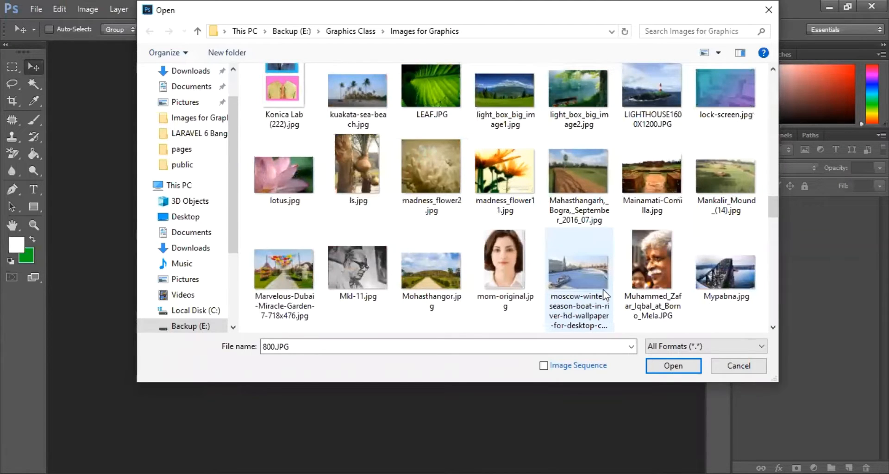
scroll(604, 295, down, 6)
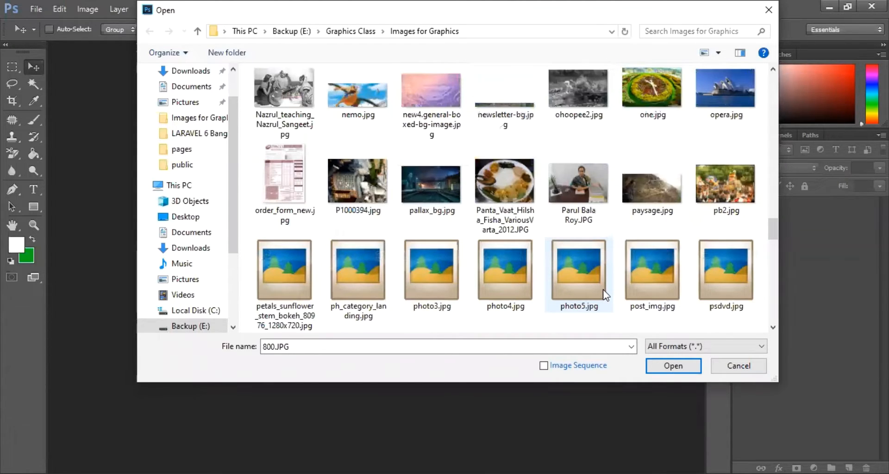
scroll(604, 294, down, 4)
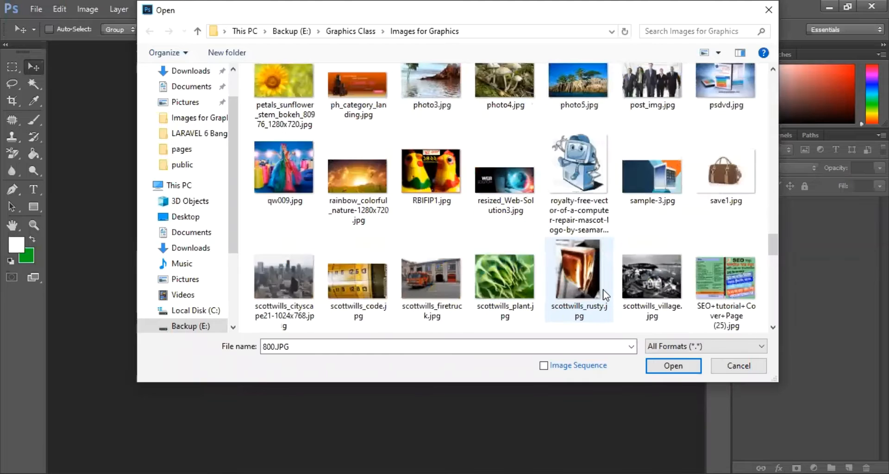
double_click(432, 285)
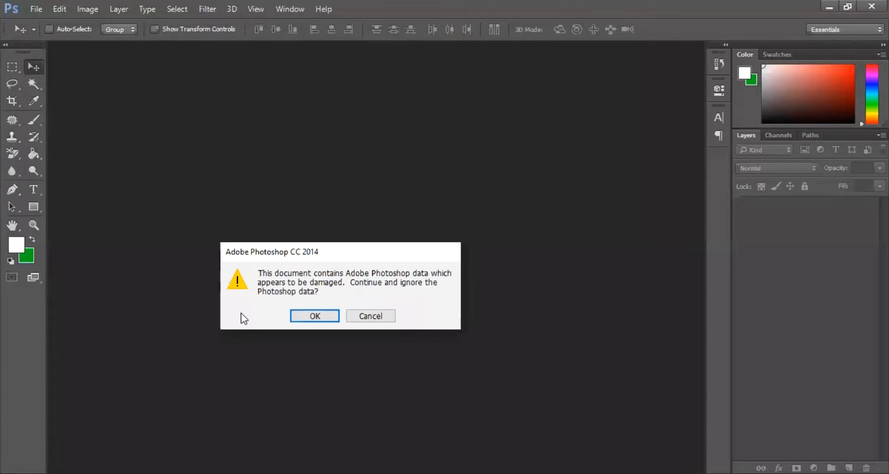
click(296, 316)
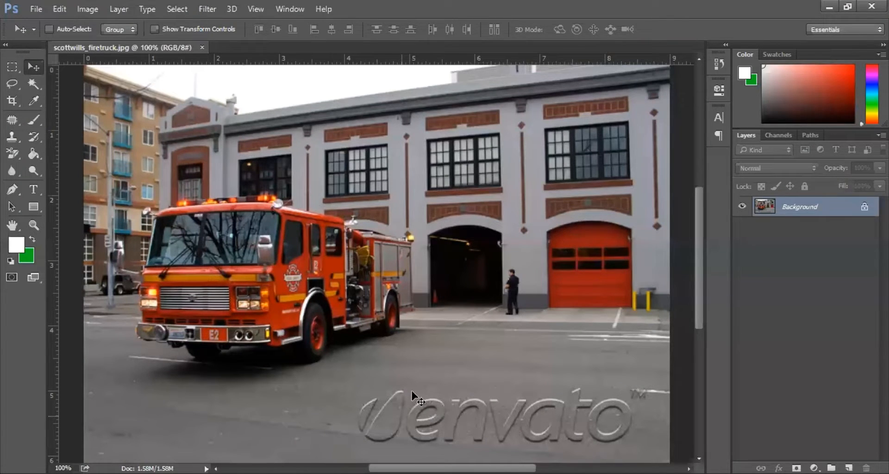
Reduce the Clone Stamp brush to 35 px, sample clean asphalt beside the Envato watermark and clone over the upper part of its logo symbol.
key(w)
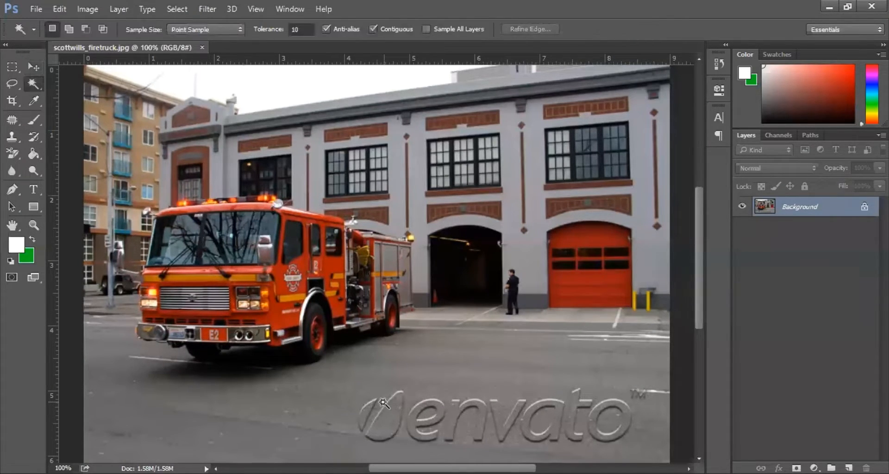
key(s)
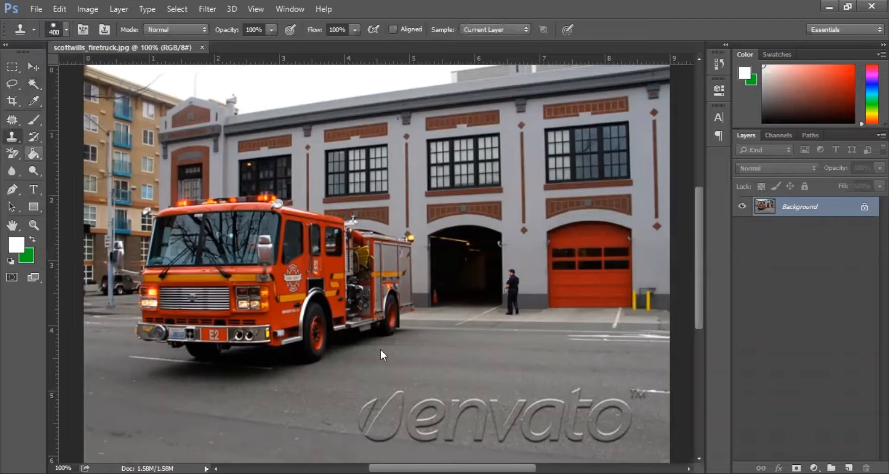
key(bracketleft)
key(bracketleft)
key(bracketleft)
key(bracketleft)
key(bracketleft)
key(bracketleft)
key(bracketleft)
key(bracketleft)
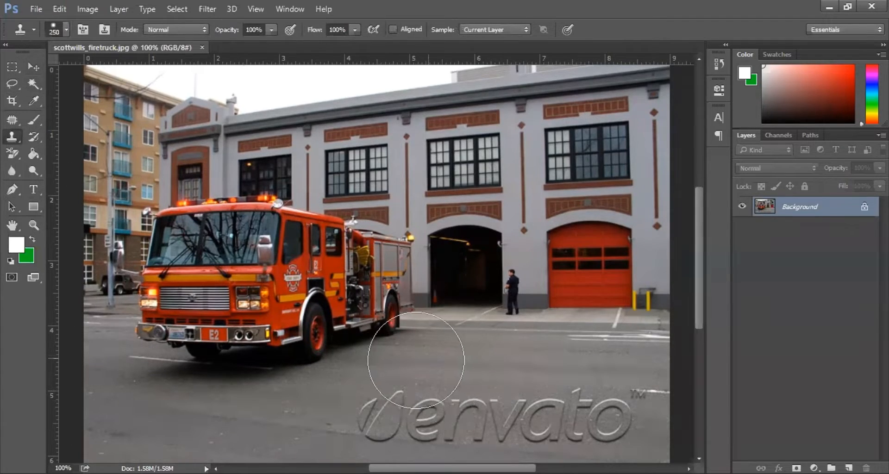
alt+click(331, 401)
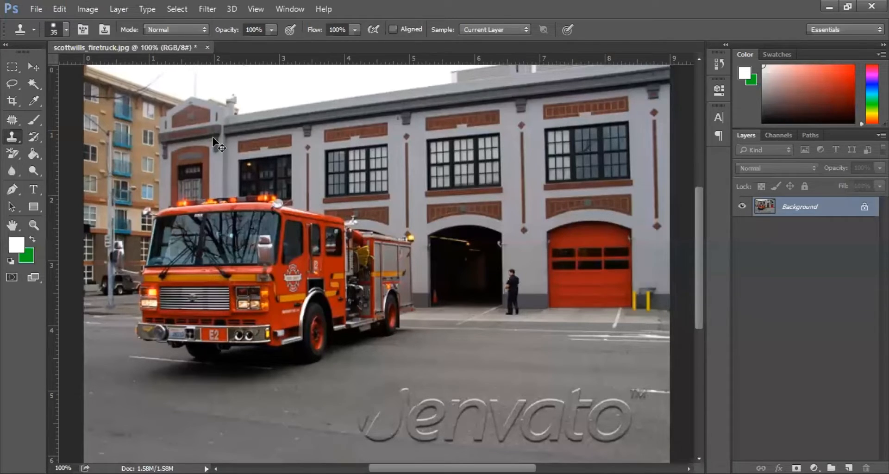
Set the Clone Stamp to 66% opacity and 73% flow, and clone asphalt over the rest of the Envato watermark.
drag(272, 30, 249, 44)
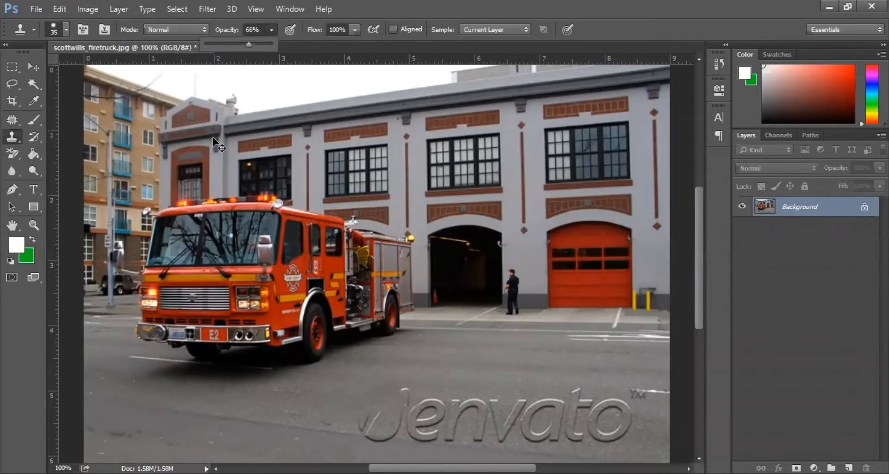
key(shift+7)
key(shift+3)
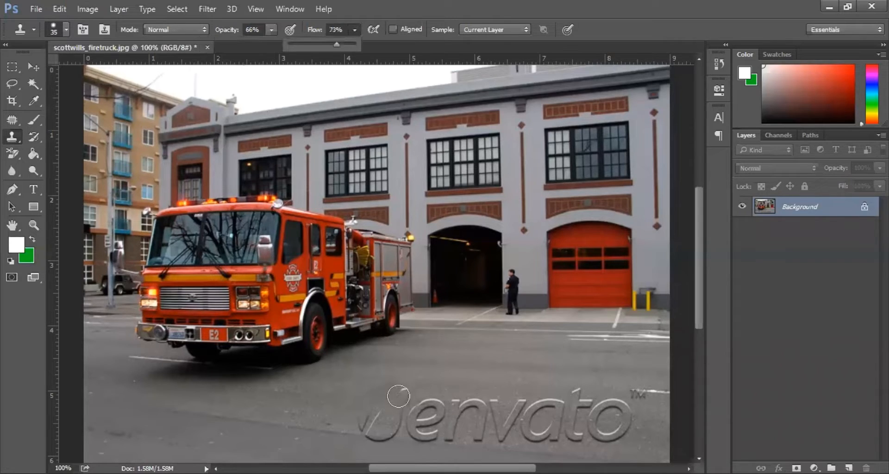
mouse_move(341, 396)
mouse_down()
mouse_move(374, 408)
mouse_move(410, 391)
mouse_move(429, 402)
mouse_move(484, 400)
mouse_move(415, 417)
mouse_move(488, 418)
mouse_move(416, 417)
mouse_move(512, 412)
mouse_up()
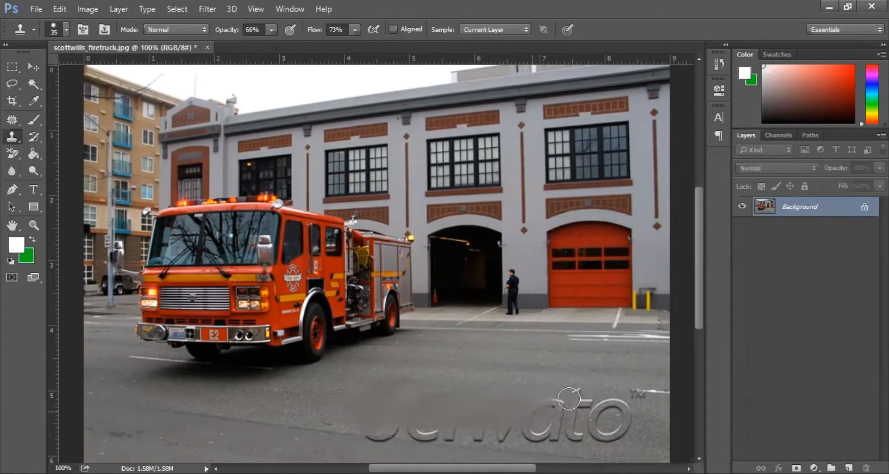
mouse_move(530, 375)
mouse_down()
mouse_move(585, 391)
mouse_move(549, 403)
mouse_move(595, 399)
mouse_move(607, 407)
mouse_move(577, 412)
mouse_move(616, 412)
mouse_move(595, 429)
mouse_move(626, 394)
mouse_move(652, 393)
mouse_move(578, 413)
mouse_move(634, 406)
mouse_move(533, 410)
mouse_move(617, 413)
mouse_move(476, 422)
mouse_move(614, 424)
mouse_move(514, 429)
mouse_move(588, 428)
mouse_move(520, 440)
mouse_move(613, 433)
mouse_move(586, 437)
mouse_move(642, 419)
mouse_move(513, 436)
mouse_move(429, 430)
mouse_move(545, 431)
mouse_move(367, 439)
mouse_move(351, 436)
mouse_move(513, 436)
mouse_move(361, 436)
mouse_move(328, 422)
mouse_move(550, 422)
mouse_move(339, 442)
mouse_move(496, 436)
mouse_up()
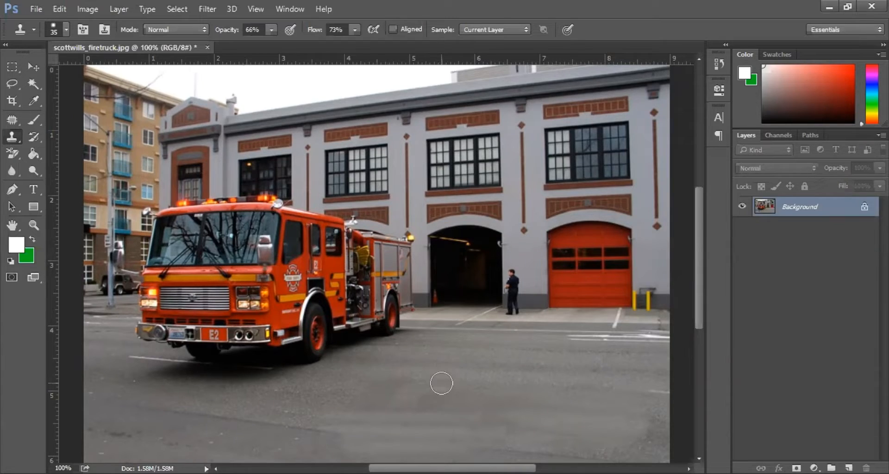
Switch to the Brush tool and choose the Hard Round 35 px brush preset.
key(b)
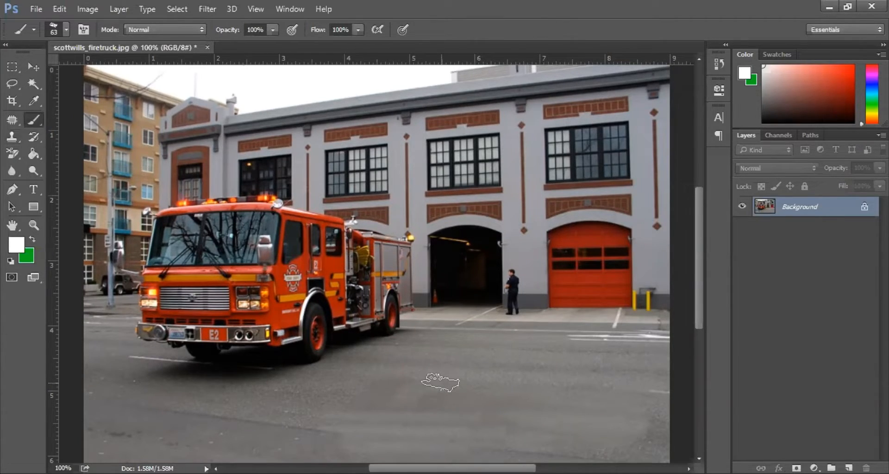
right_click(38, 122)
click(90, 120)
click(66, 29)
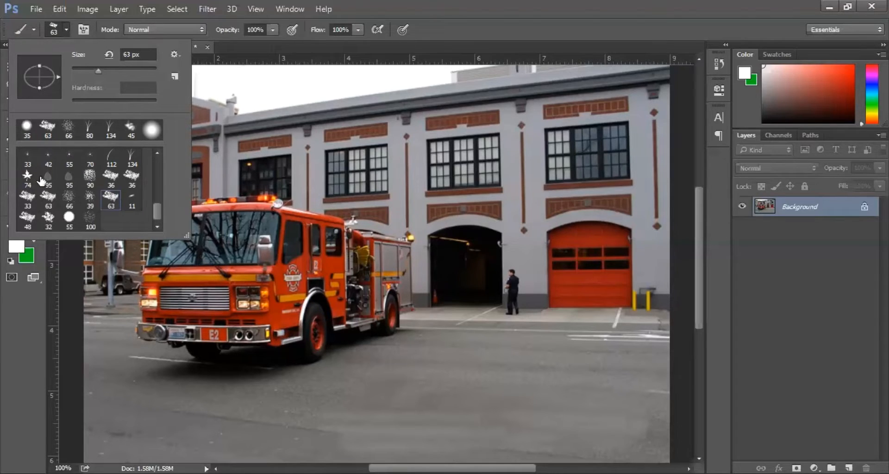
click(24, 130)
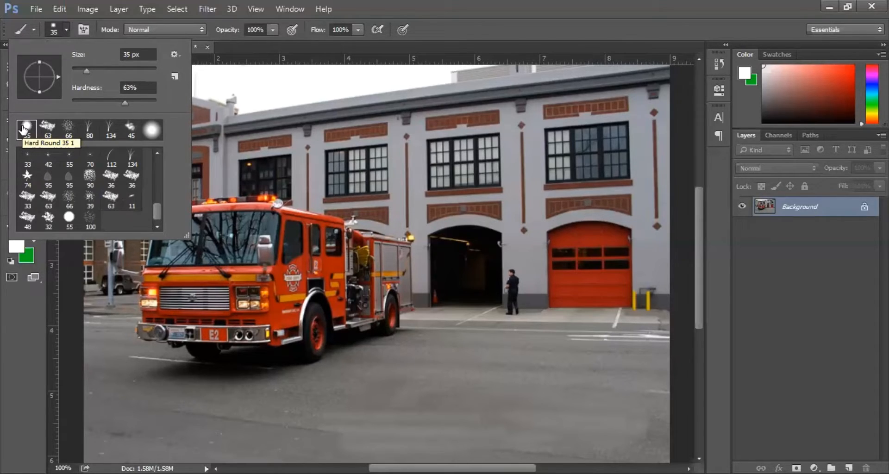
Stamp eight separate white dots across the asphalt in front of the fire truck.
click(134, 426)
click(190, 426)
click(280, 405)
click(391, 390)
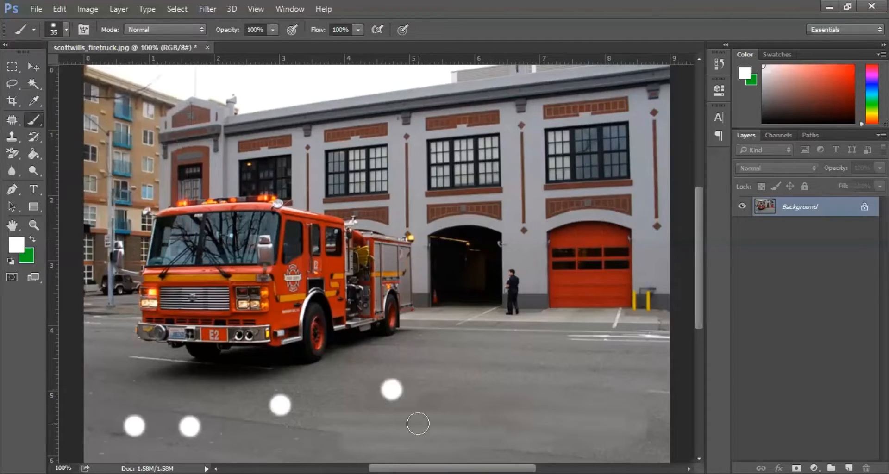
click(418, 424)
click(528, 389)
click(602, 428)
click(619, 377)
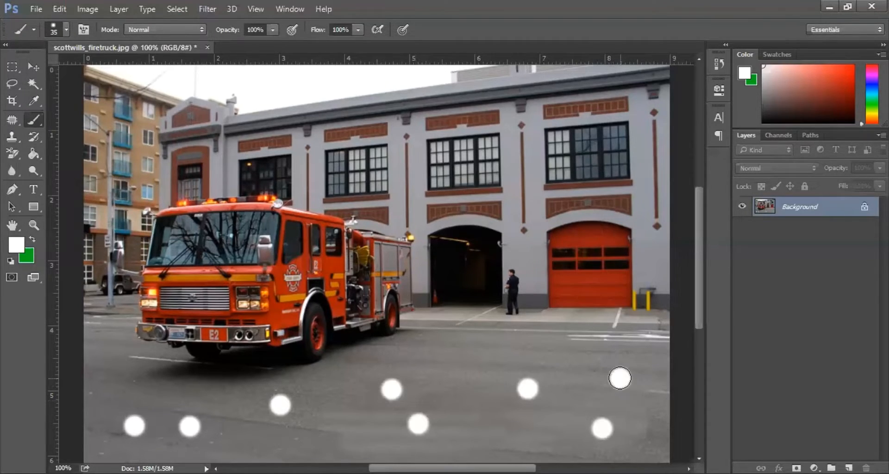
Undo all the white dots stamped on the asphalt.
key(ctrl+alt+z)
key(ctrl+alt+z)
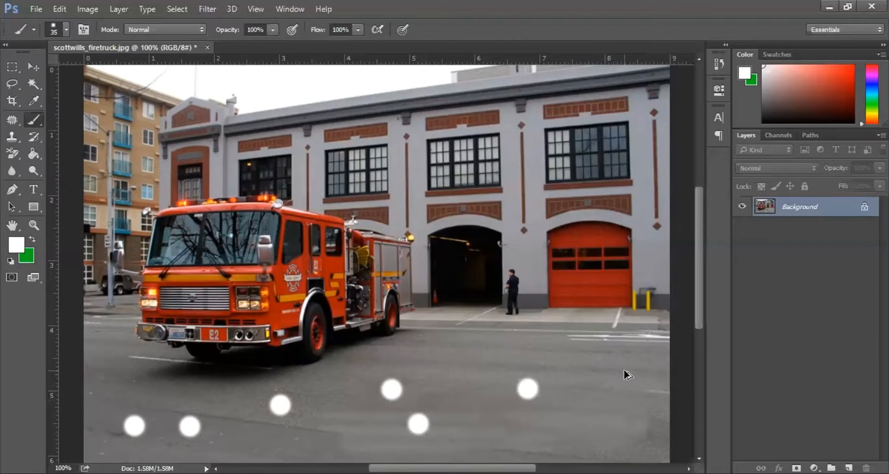
key(ctrl+alt+z)
key(ctrl+alt+z)
key(ctrl+alt+z)
key(ctrl+alt+z)
key(ctrl+alt+z)
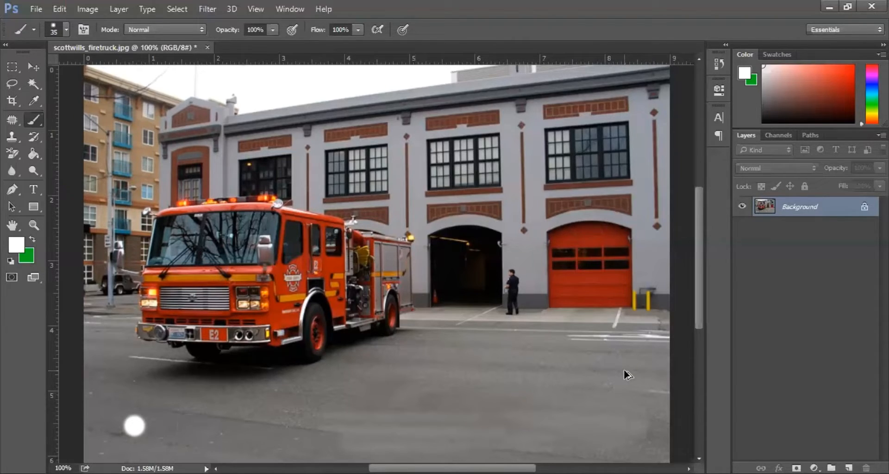
key(ctrl+alt+z)
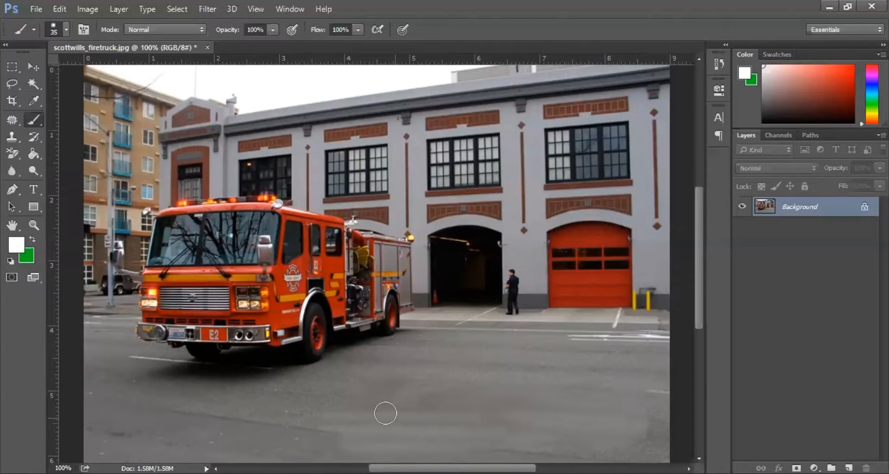
Swap the foreground and background colours and stamp separate green dots across the asphalt with the 35 px brush.
click(31, 239)
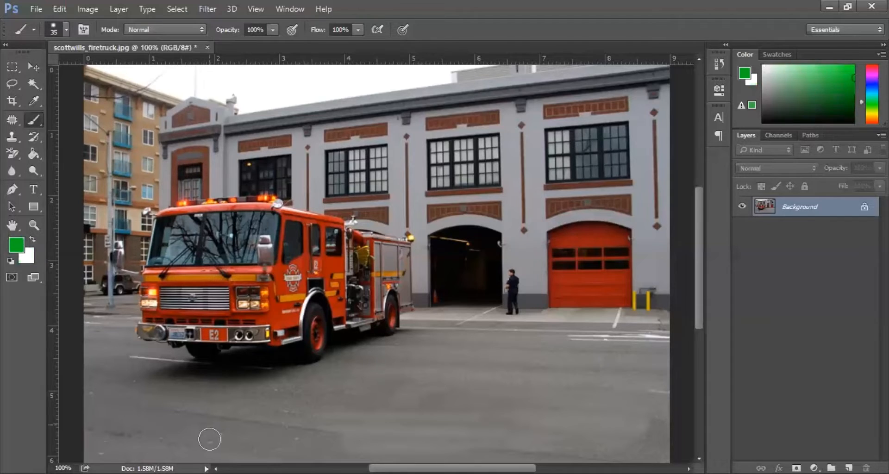
click(207, 438)
click(259, 404)
click(449, 404)
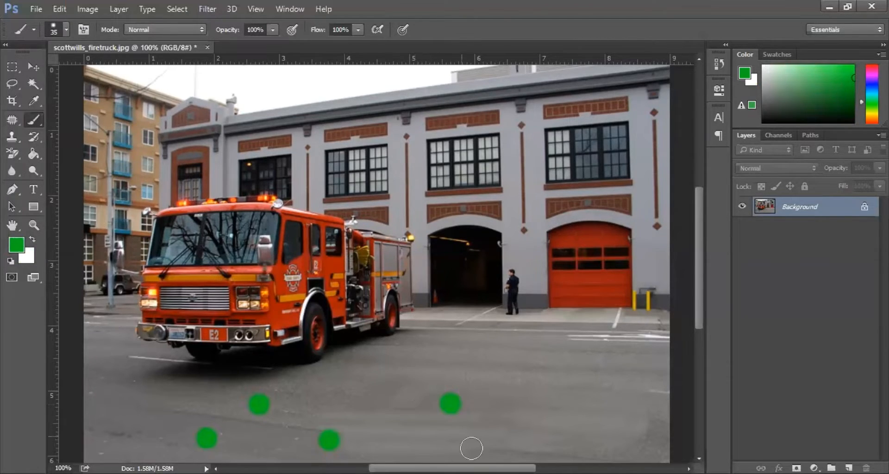
click(471, 448)
click(533, 388)
click(584, 420)
Undo all the green dots stamped on the asphalt.
key(ctrl+alt+z)
key(ctrl+alt+z)
key(ctrl+alt+z)
key(ctrl+alt+z)
key(ctrl+alt+z)
key(ctrl+alt+z)
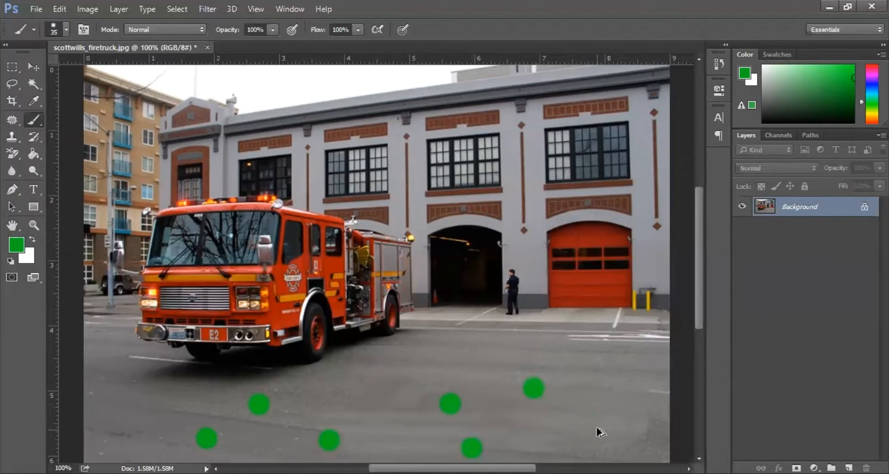
key(ctrl+alt+z)
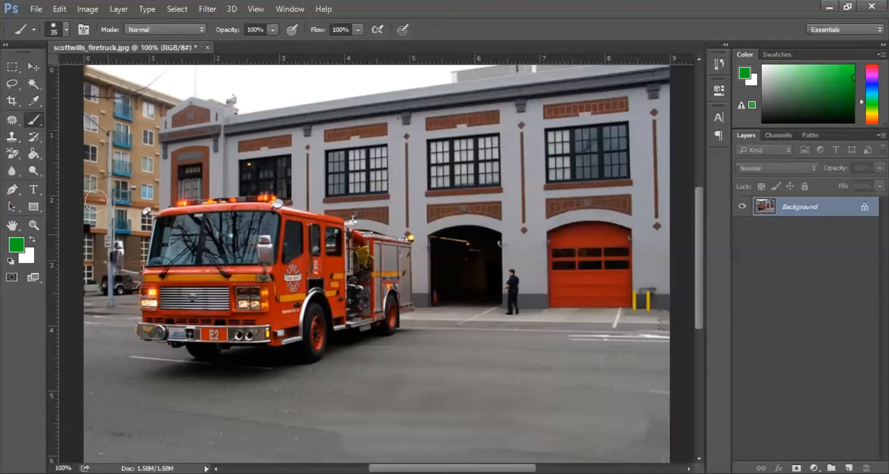
Choose the veined leaf-shaped 95 px brush preset and stamp green leaf shapes over the road and around the fire truck.
click(67, 30)
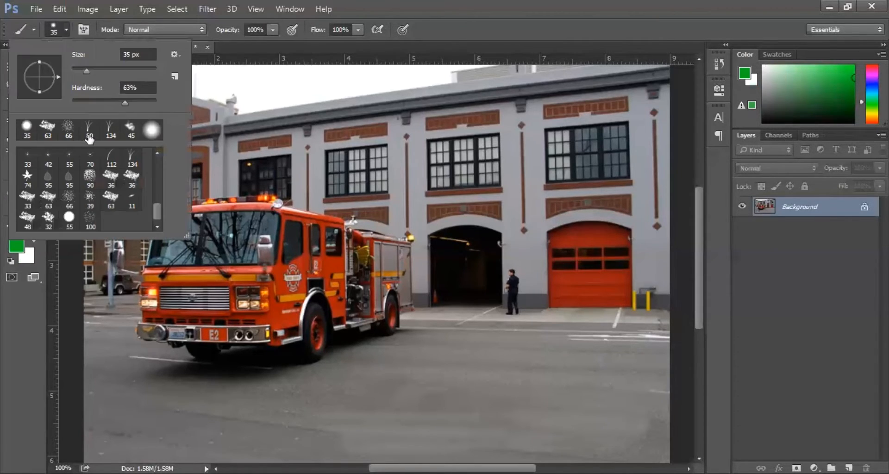
click(70, 179)
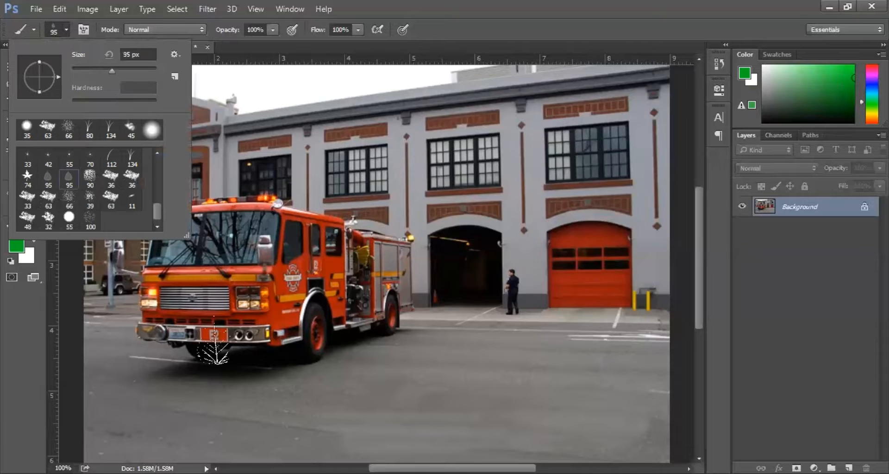
click(354, 398)
click(472, 407)
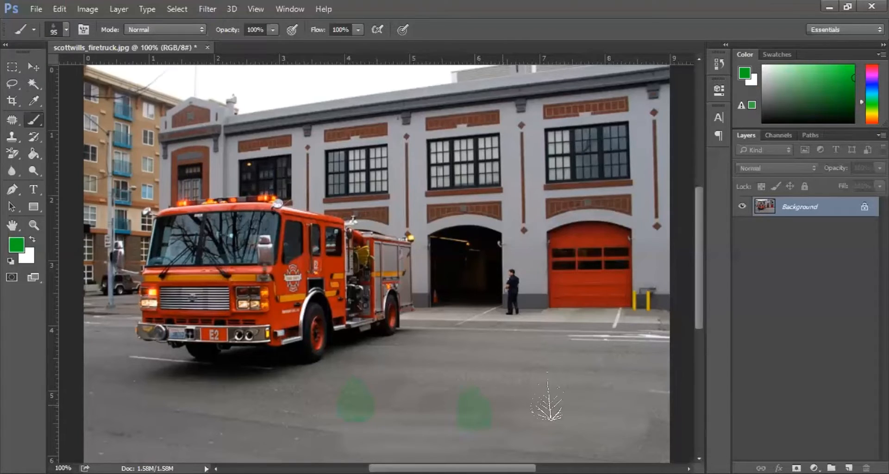
click(557, 393)
click(481, 331)
mouse_move(215, 417)
mouse_down()
mouse_move(353, 351)
mouse_move(409, 370)
mouse_move(434, 432)
mouse_move(552, 442)
mouse_move(620, 343)
mouse_move(624, 314)
mouse_move(650, 349)
mouse_move(587, 354)
mouse_move(553, 331)
mouse_move(443, 328)
mouse_move(407, 307)
mouse_move(320, 285)
mouse_move(176, 284)
mouse_move(129, 362)
mouse_move(126, 414)
mouse_up()
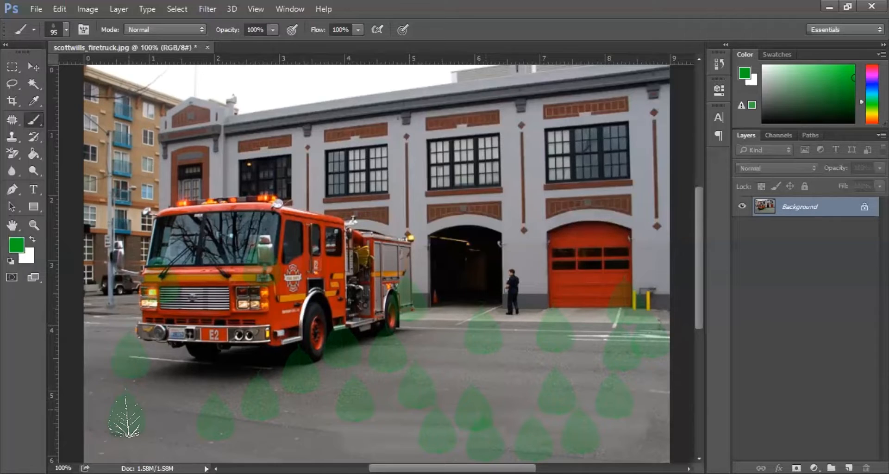
Set the foreground colour to blue 009df5 and stamp separate blue leaf shapes across the road with the 95 px brush.
click(19, 246)
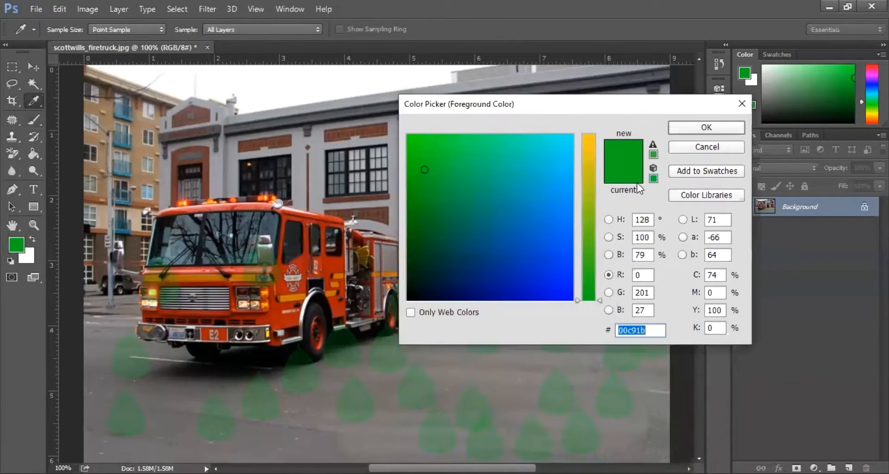
text(009df5)
click(688, 132)
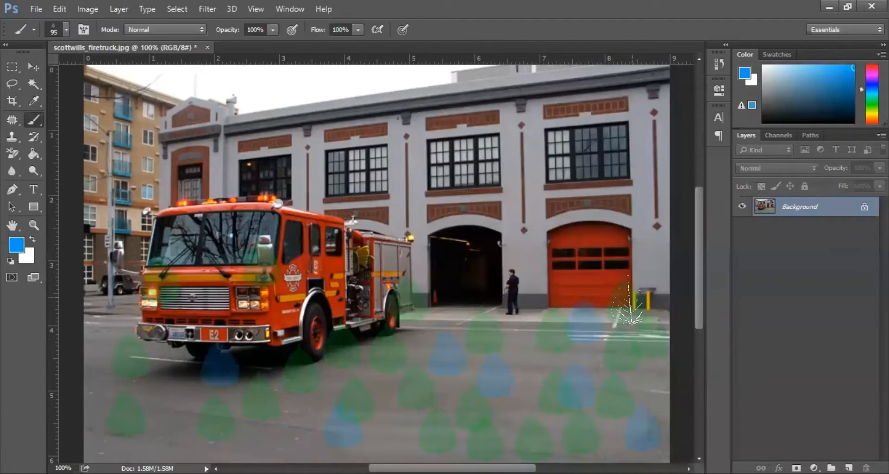
click(268, 428)
click(299, 382)
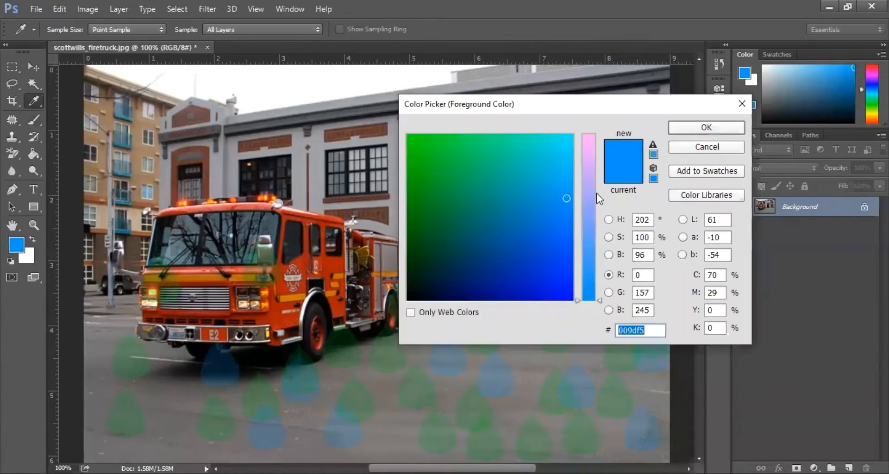
Change the foreground colour to orange-red and stamp leaf shapes over the road and the far wall, varying the brush size between 95, 40 and 50 px.
click(589, 182)
click(391, 278)
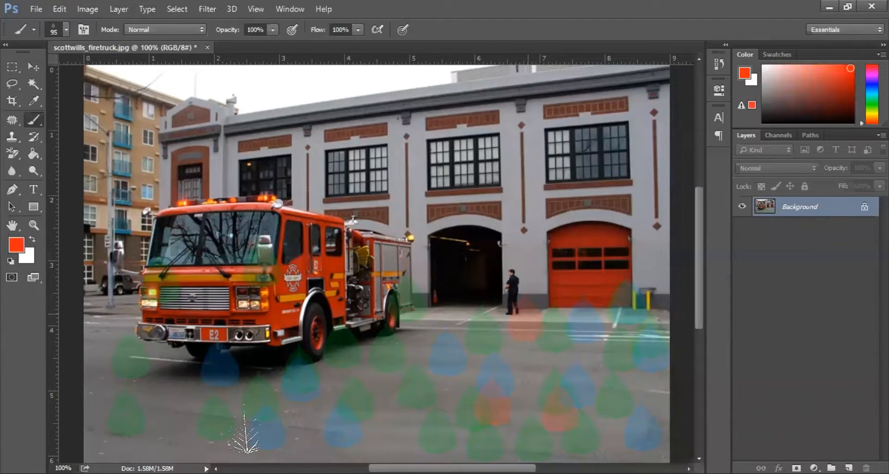
click(164, 402)
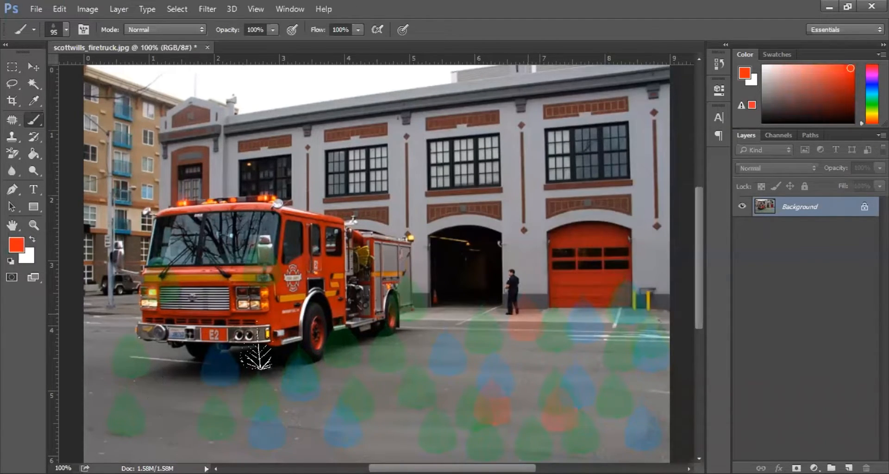
click(351, 375)
click(316, 414)
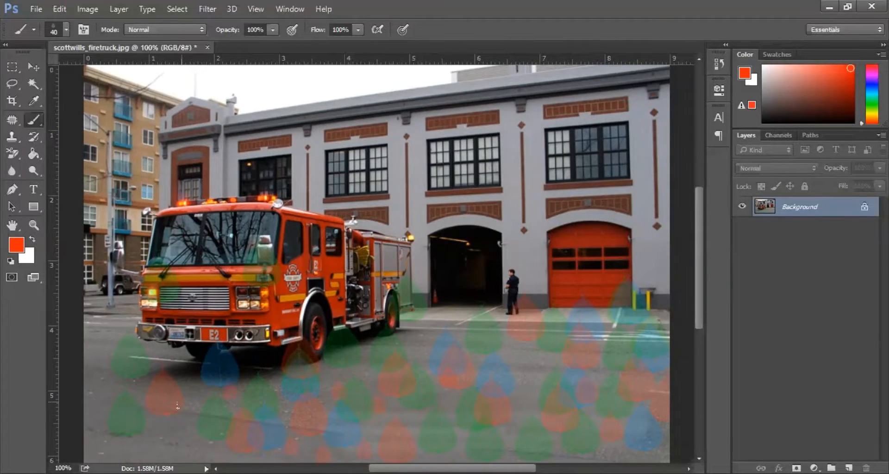
click(188, 383)
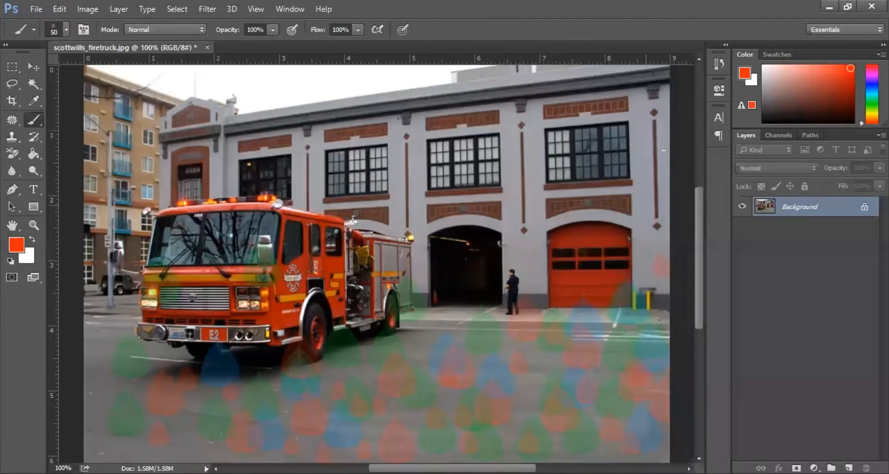
click(650, 158)
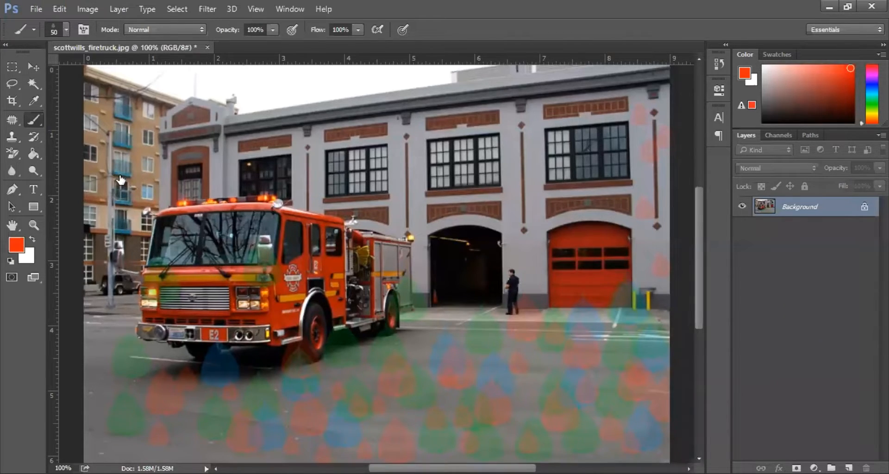
Choose the 95 px leaf-shaped brush preset and stamp orange-red shapes over the road, fire truck, station facade and sky.
click(66, 29)
click(48, 177)
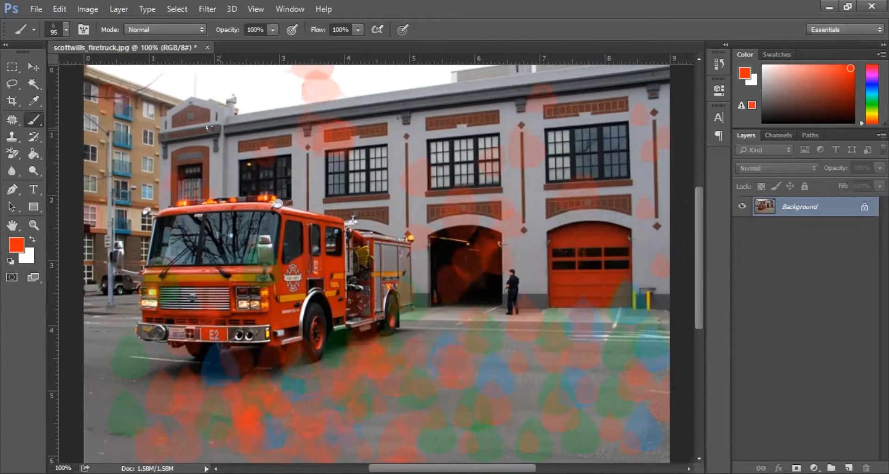
click(255, 174)
click(245, 78)
click(270, 102)
click(226, 70)
click(138, 82)
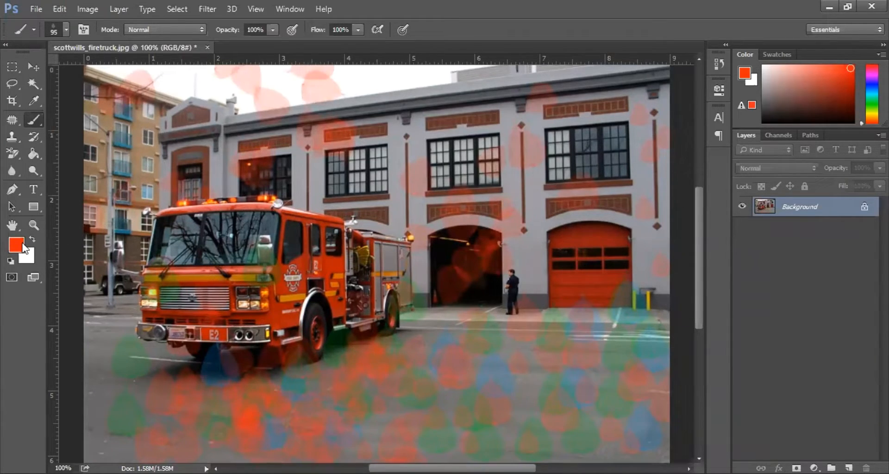
Set the foreground colour to pink f2b2e6 and stamp pale pink leaf shapes on the station windows, red garage door and road.
click(16, 245)
text(f2b2e6)
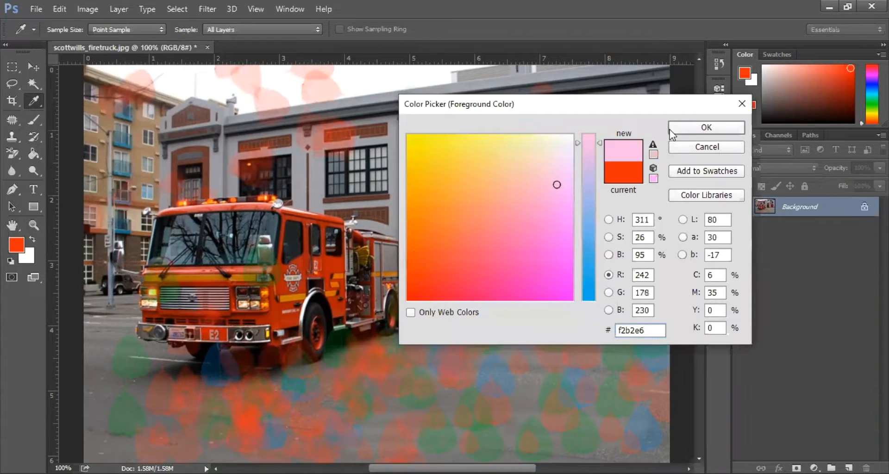
click(673, 130)
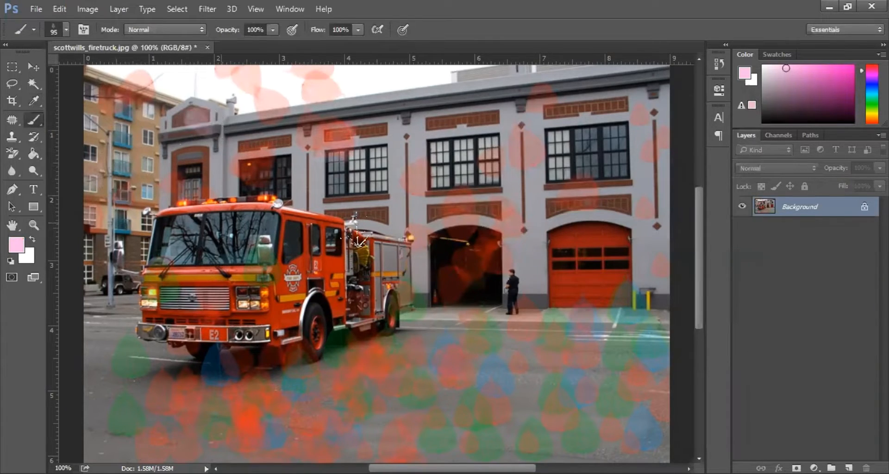
click(549, 266)
click(440, 109)
click(620, 176)
click(579, 255)
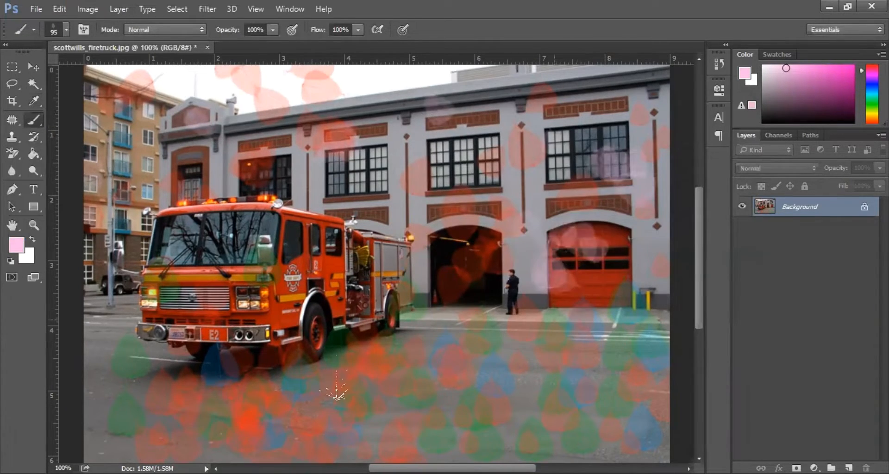
click(393, 436)
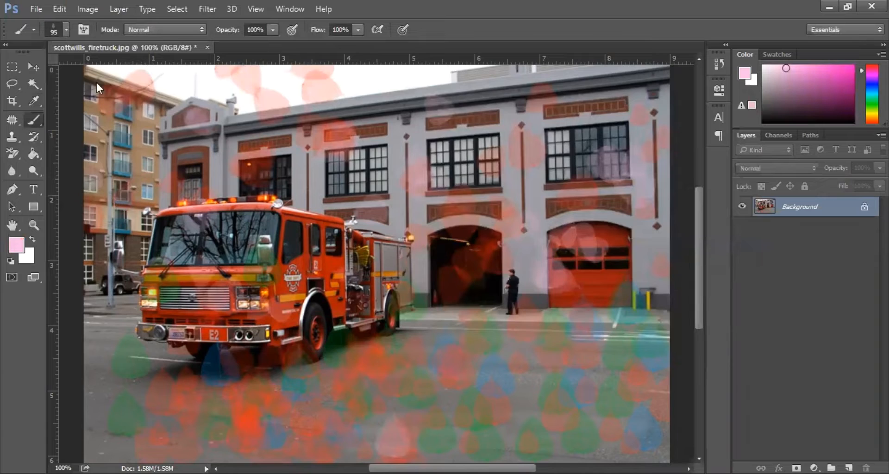
Choose the 74 px maple leaf brush preset and scatter pink maple leaves over the road and the front of the fire truck.
click(66, 29)
drag(113, 68, 126, 69)
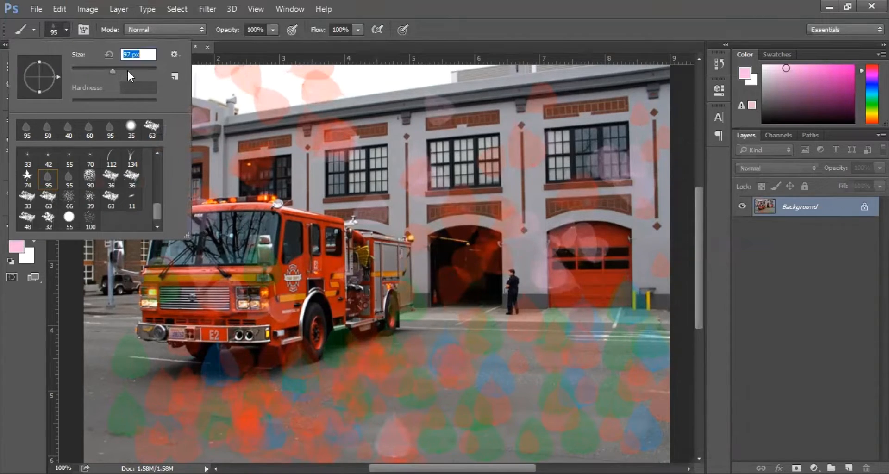
click(27, 177)
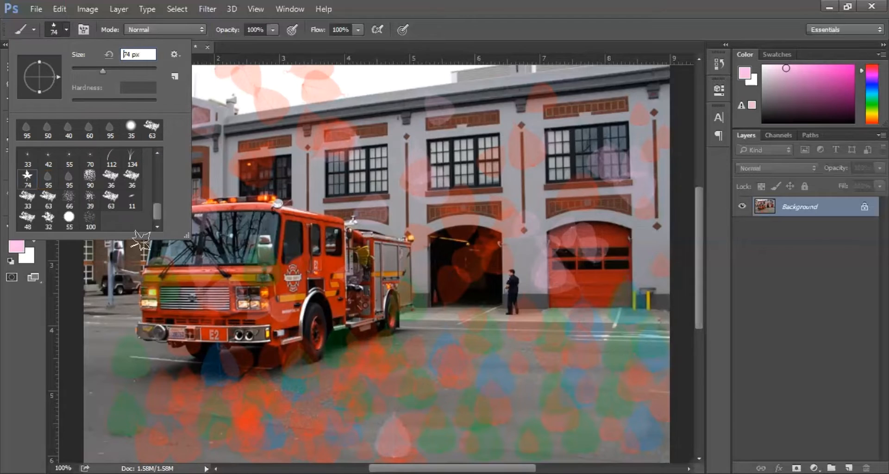
click(324, 393)
click(516, 405)
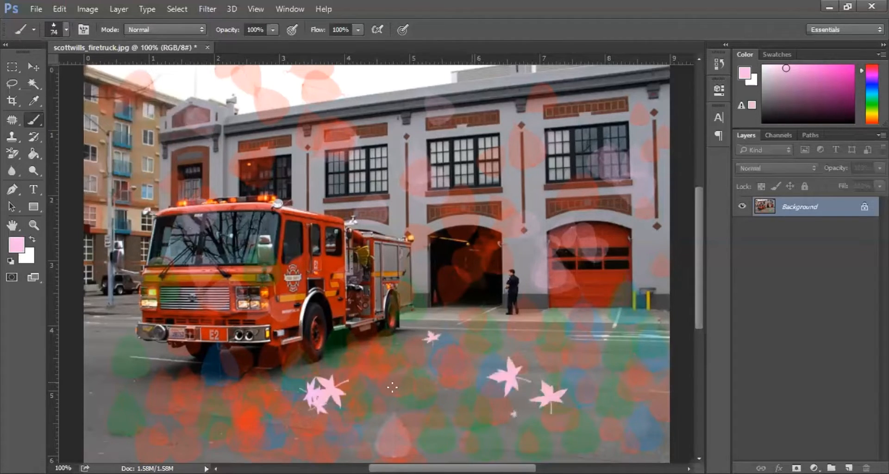
click(447, 377)
drag(224, 437, 259, 416)
mouse_move(419, 295)
mouse_down()
mouse_move(602, 434)
mouse_move(640, 346)
mouse_move(548, 308)
mouse_up()
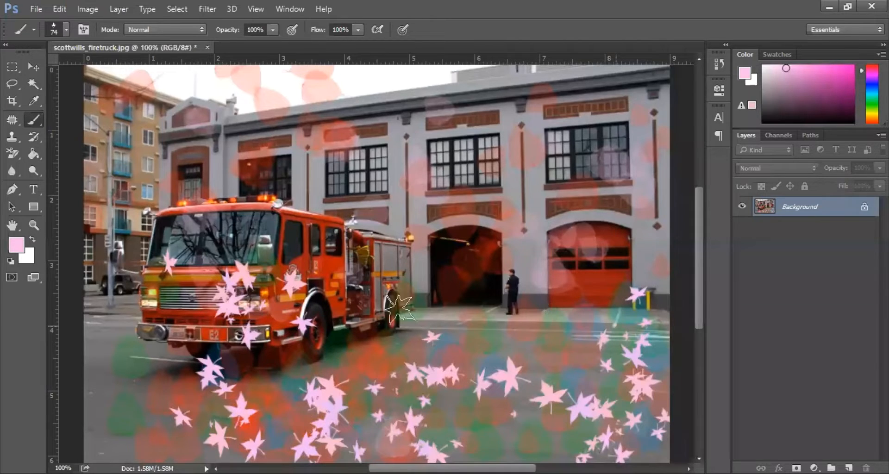
Scatter more pink maple leaves over the station facade, windows, garage doors and sky.
mouse_move(473, 296)
mouse_down()
mouse_move(597, 130)
mouse_move(319, 114)
mouse_move(240, 123)
mouse_move(181, 157)
mouse_move(159, 147)
mouse_up()
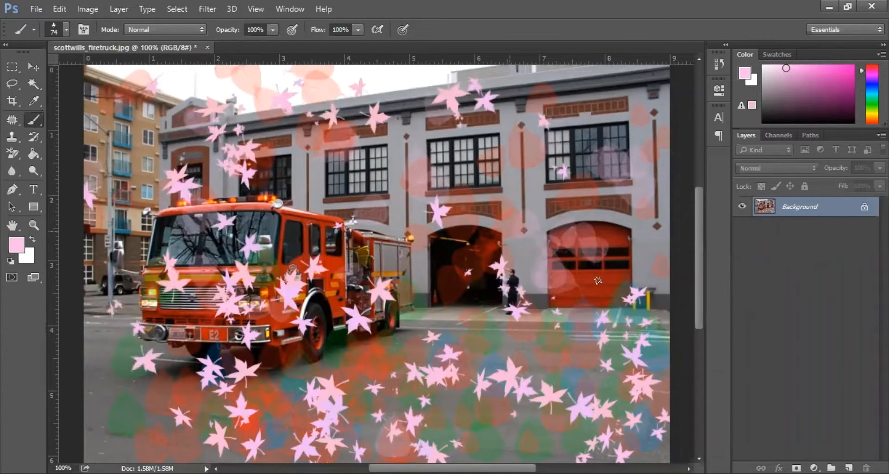
drag(598, 281, 602, 201)
click(607, 149)
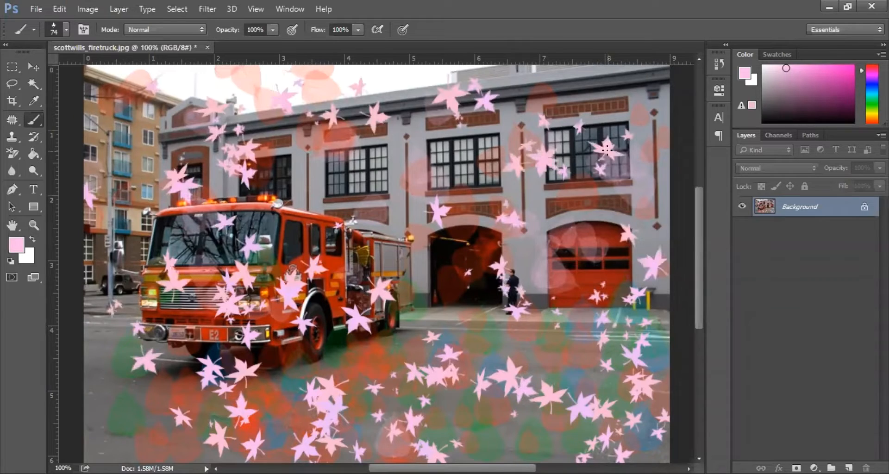
Set the foreground colour to dark red 6c0000.
click(19, 249)
click(464, 275)
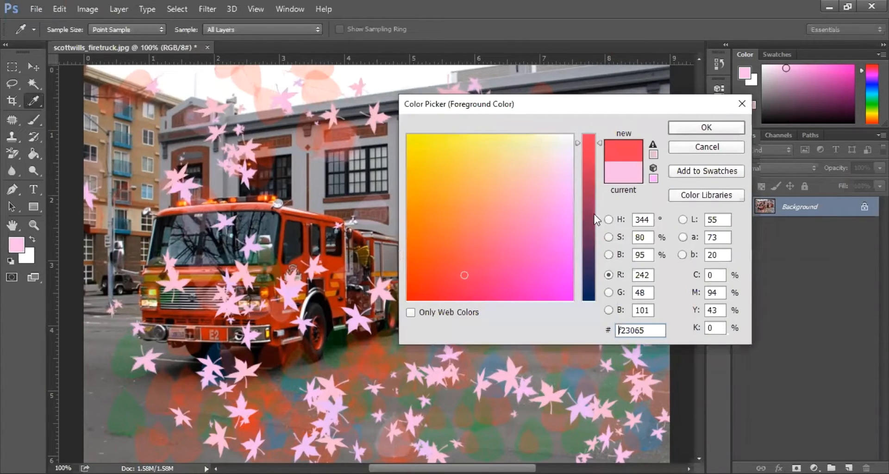
text(6c0000)
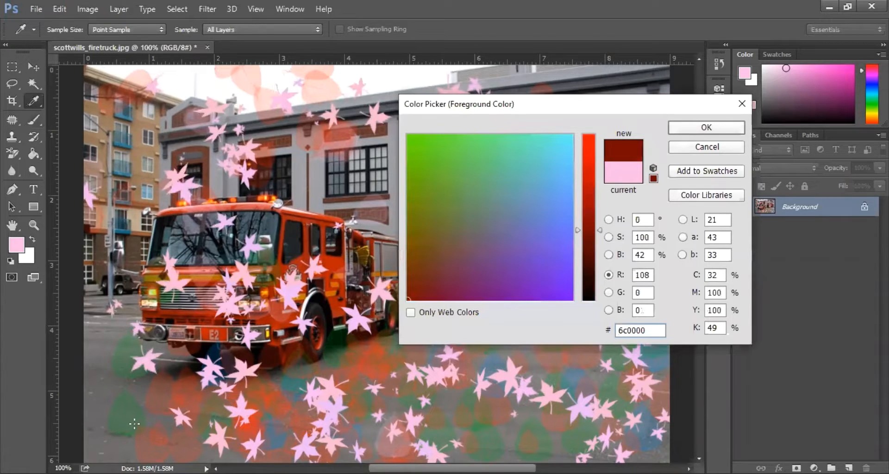
click(725, 132)
Paint dense dark red maple leaves along the road's lower edge, over the garage doors and across the fire truck.
drag(615, 425, 102, 411)
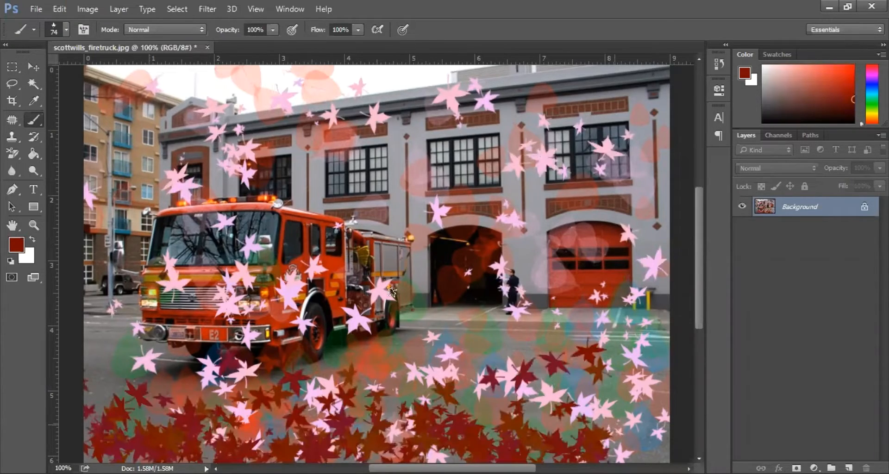
drag(657, 356, 416, 218)
drag(328, 204, 324, 231)
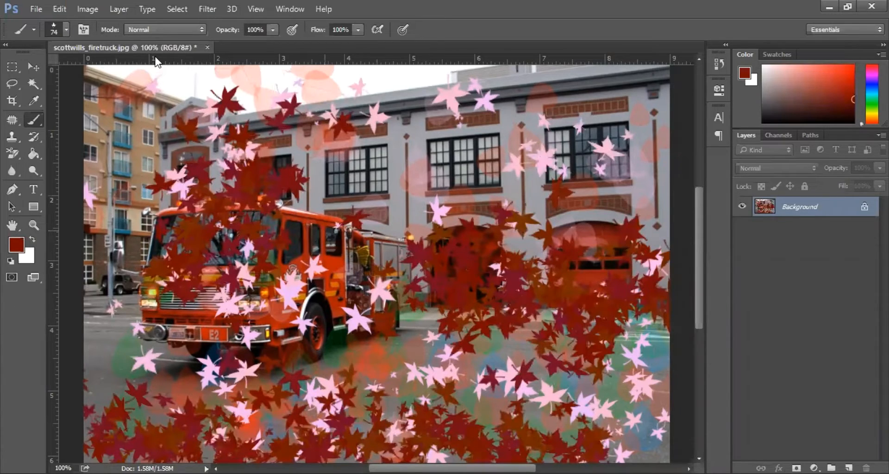
Undo the dense dark red leaf strokes, including a further trial stroke over the orange apartment building.
key(ctrl+alt+z)
key(ctrl+alt+z)
key(ctrl+alt+z)
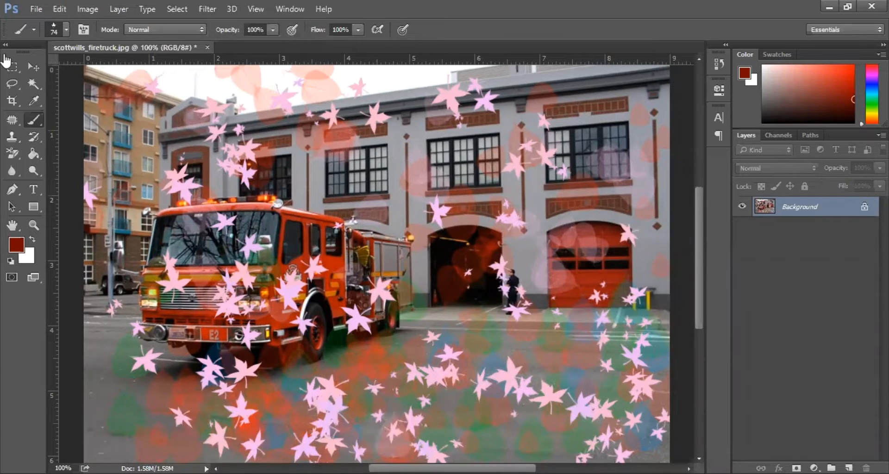
drag(113, 99, 95, 268)
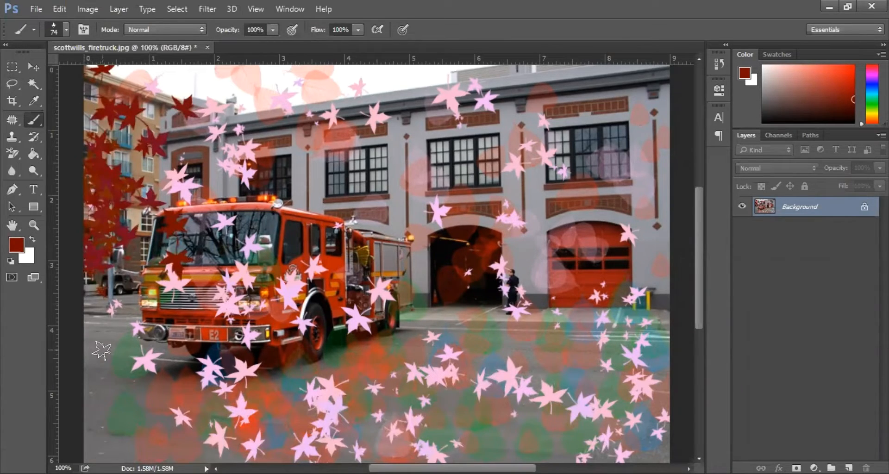
key(ctrl+alt+z)
Scatter sparse dark red maple leaves down both side edges of the photo and across the road in the foreground.
mouse_move(100, 352)
mouse_down()
mouse_move(98, 285)
mouse_move(121, 215)
mouse_move(91, 138)
mouse_move(112, 99)
mouse_move(137, 83)
mouse_move(125, 157)
mouse_up()
mouse_move(572, 108)
mouse_down()
mouse_move(650, 125)
mouse_move(661, 144)
mouse_move(632, 91)
mouse_move(626, 86)
mouse_move(684, 191)
mouse_move(630, 366)
mouse_up()
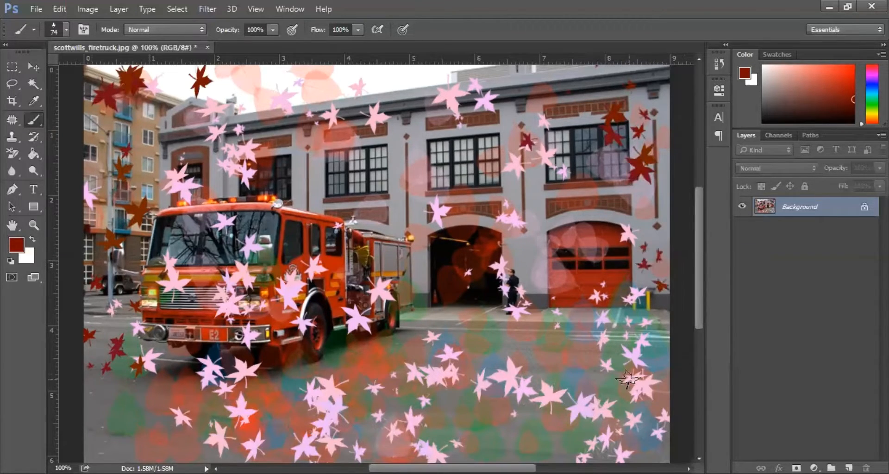
mouse_move(619, 397)
mouse_down()
mouse_move(574, 450)
mouse_move(516, 419)
mouse_up()
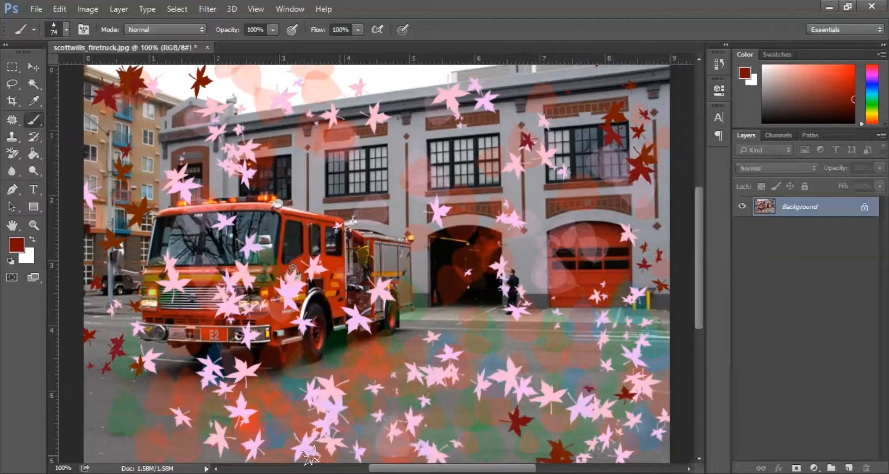
drag(105, 403, 118, 403)
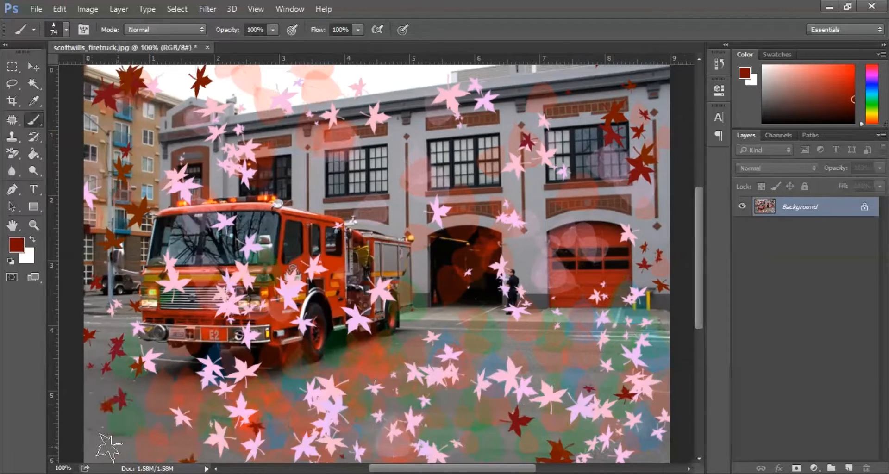
mouse_move(172, 449)
mouse_down()
mouse_move(176, 415)
mouse_move(266, 447)
mouse_move(441, 437)
mouse_move(508, 456)
mouse_move(494, 455)
mouse_move(491, 433)
mouse_move(592, 385)
mouse_up()
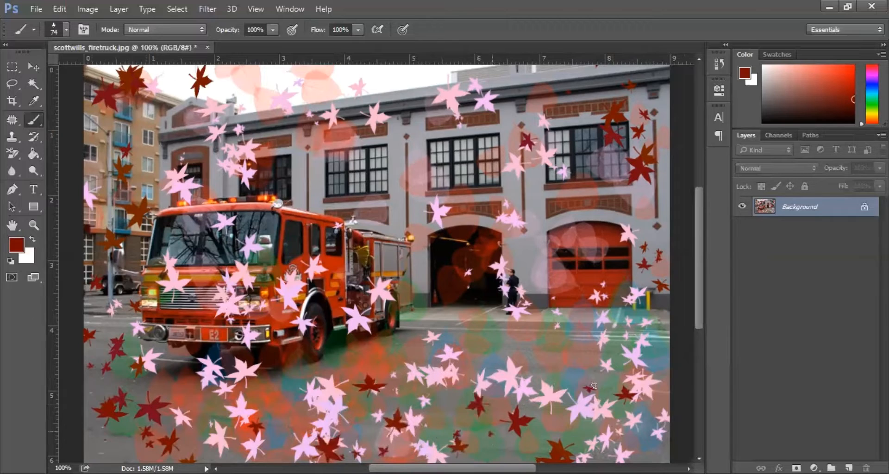
Choose the 134 px grass brush preset and paint a row of grass blades along the road in the foreground.
click(65, 30)
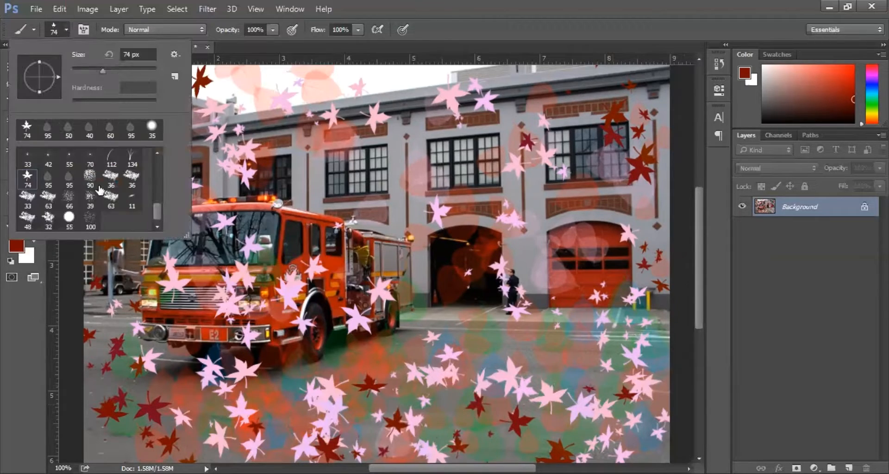
click(131, 160)
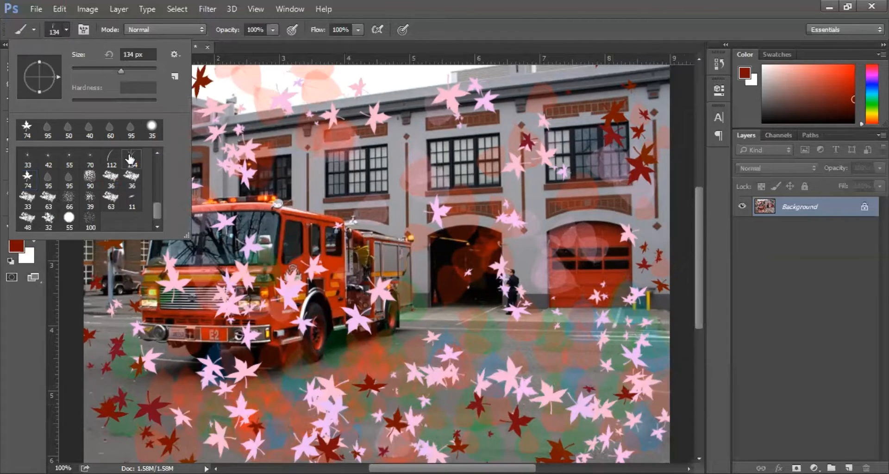
mouse_move(96, 451)
mouse_down()
mouse_move(510, 422)
mouse_move(657, 429)
mouse_move(636, 382)
mouse_up()
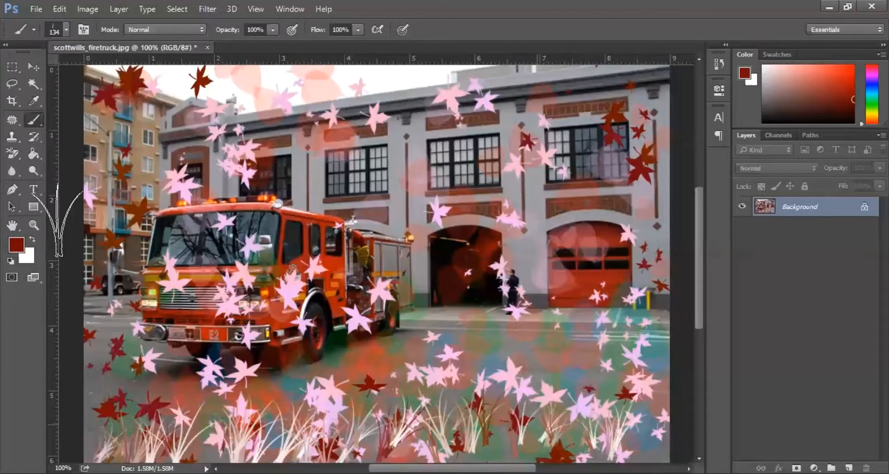
Change the foreground colour from dark red to a vivid violet-blue in the Color Picker.
click(16, 246)
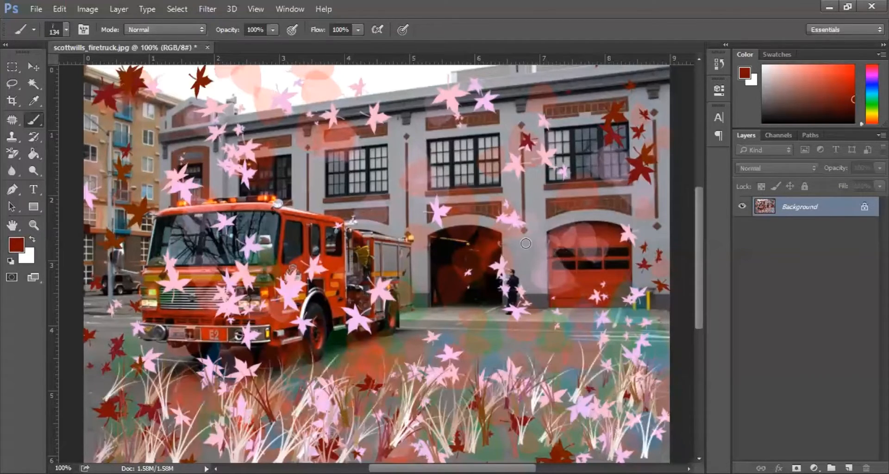
click(408, 209)
drag(408, 209, 392, 253)
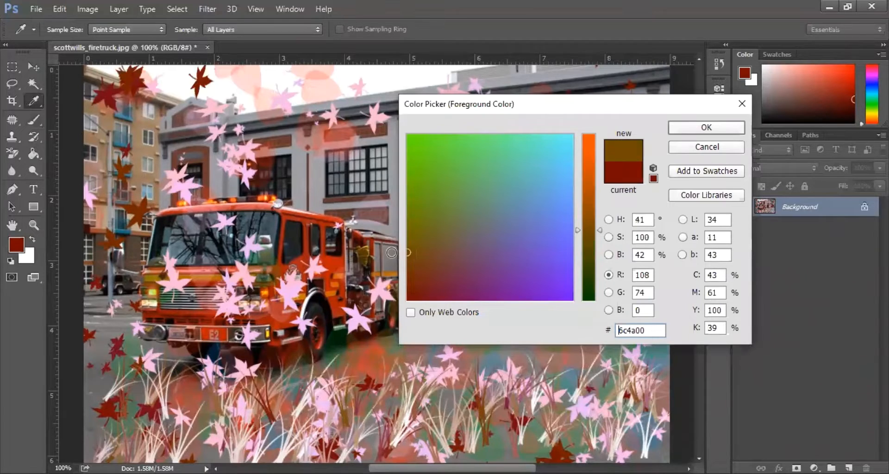
click(588, 266)
click(563, 300)
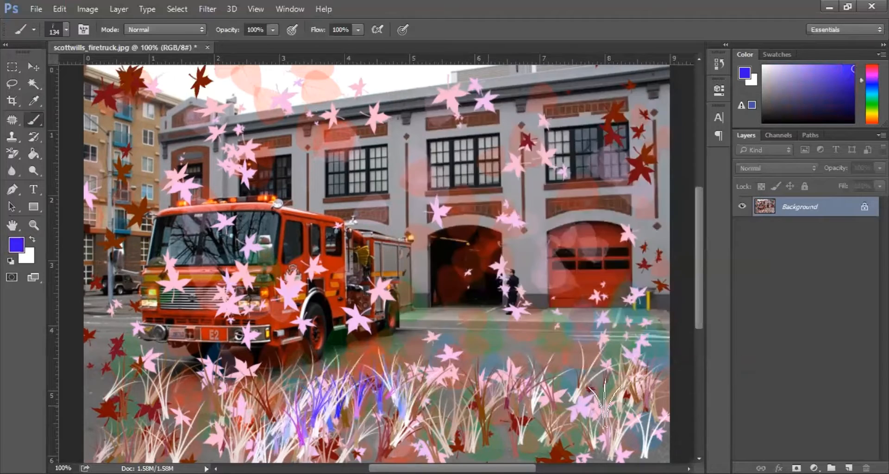
Paint violet-blue grass clumps with the 134 px grass brush across the road in the foreground, up towards the garage doors.
click(599, 402)
click(579, 405)
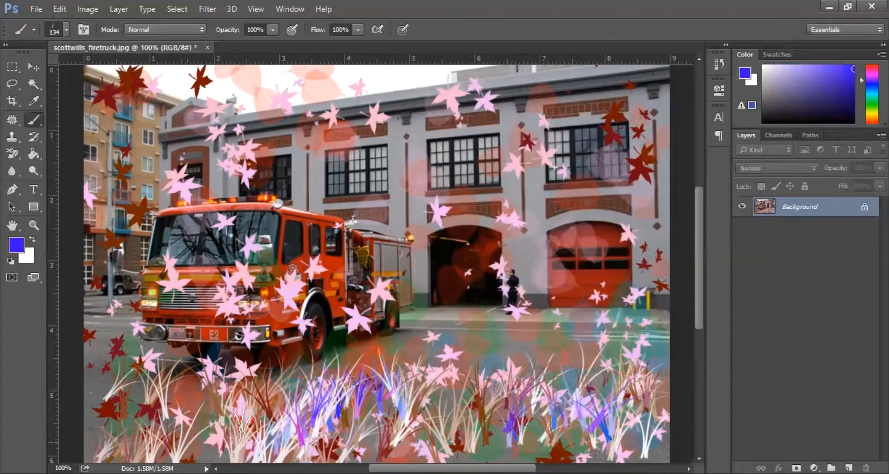
drag(188, 391, 273, 407)
drag(468, 366, 629, 365)
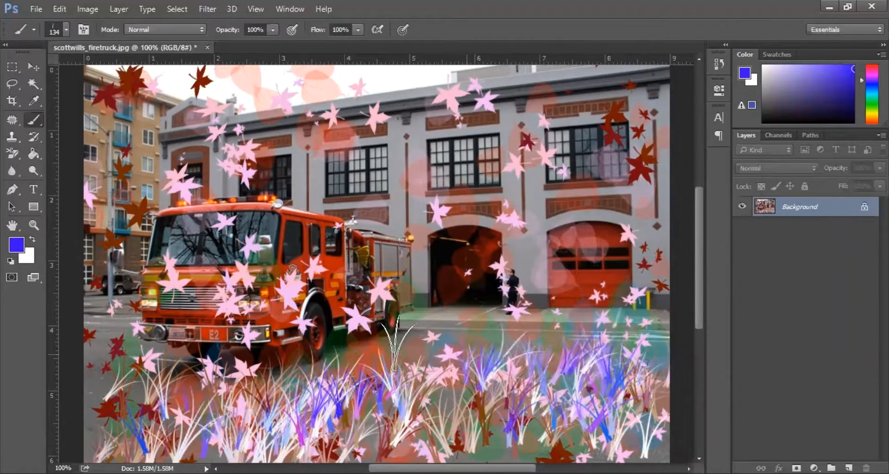
click(376, 349)
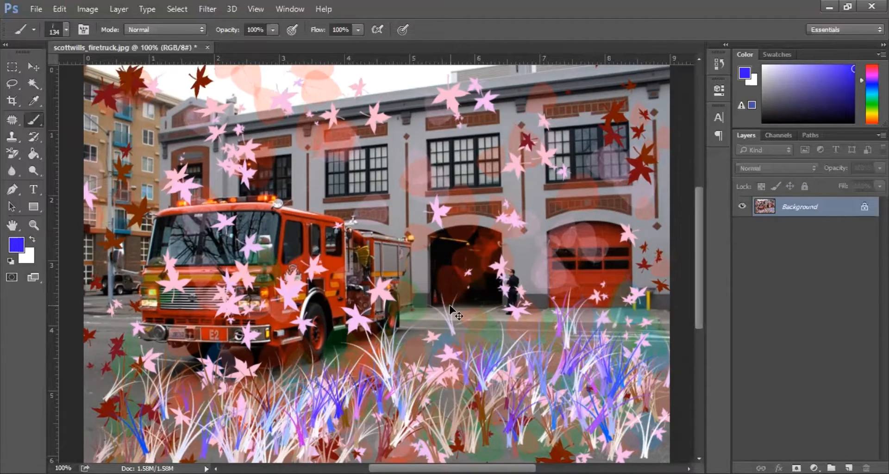
Create a white 800 × 600 pixel RGB document at 300 pixels/inch and reduce the grass brush to 70 px.
key(ctrl+n)
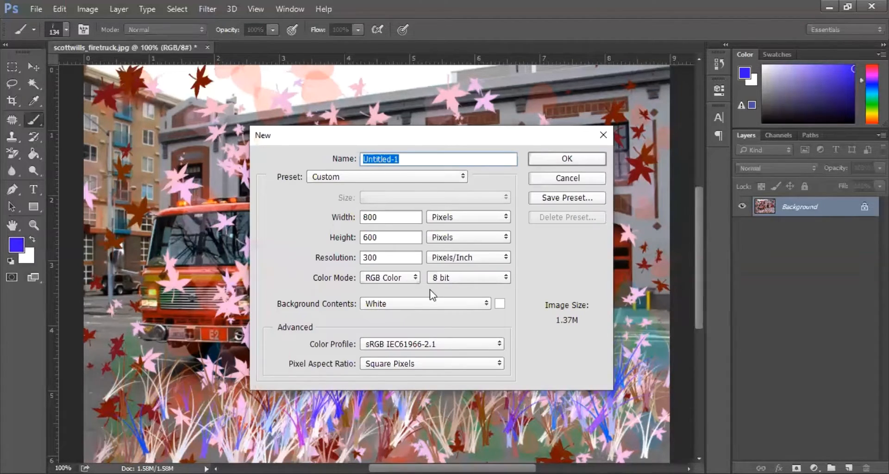
key(Escape)
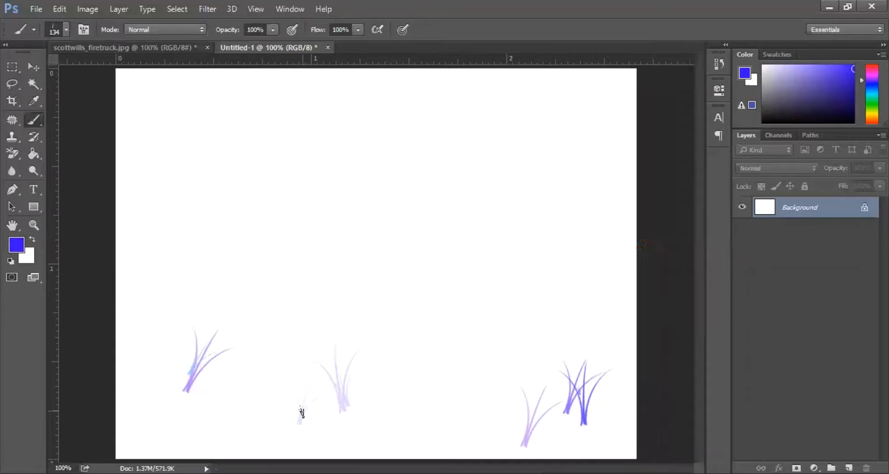
key([)
key([)
key([)
key([)
Paint scattered rows of small violet-blue grass clumps over the lower quarter of the white Background layer.
click(149, 442)
click(202, 438)
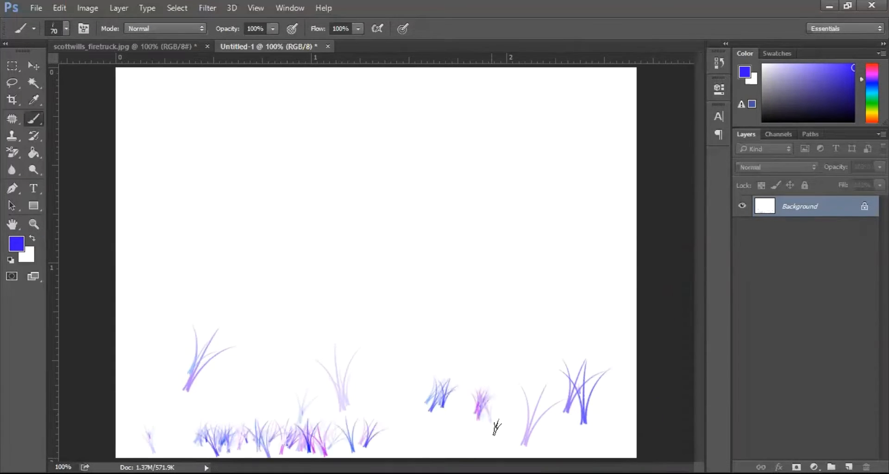
mouse_move(420, 428)
mouse_down()
mouse_move(632, 435)
mouse_move(147, 383)
mouse_move(162, 428)
mouse_up()
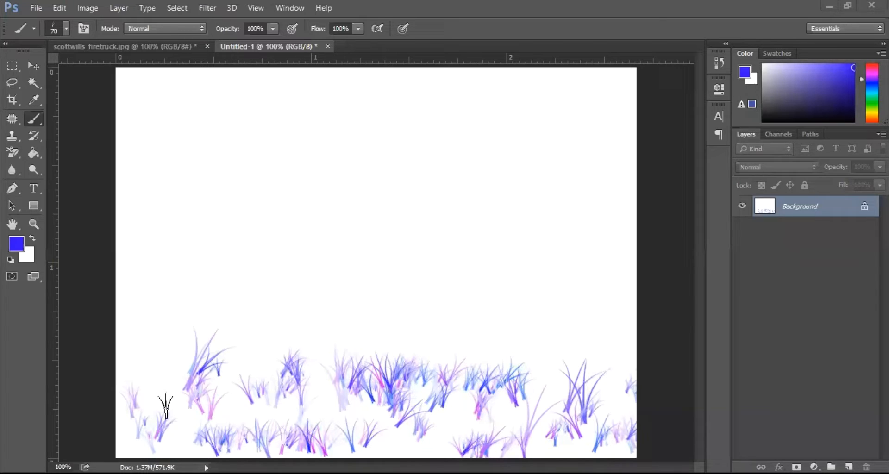
mouse_move(166, 405)
mouse_down()
mouse_move(178, 417)
mouse_move(229, 412)
mouse_up()
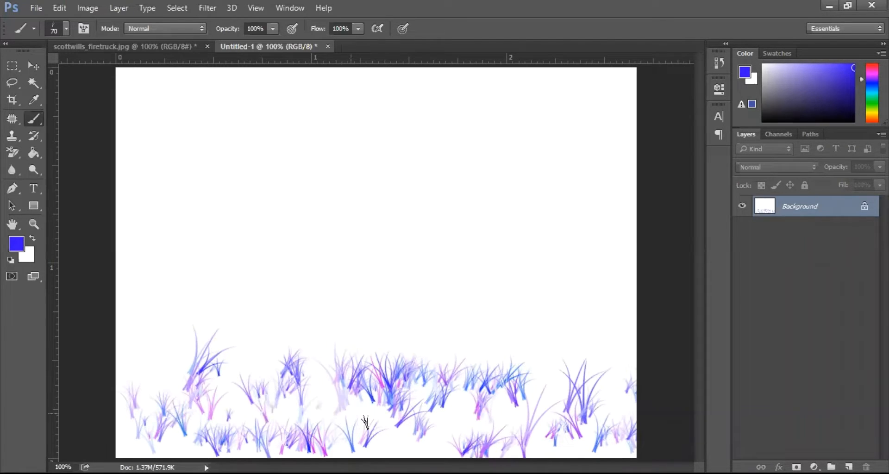
click(419, 445)
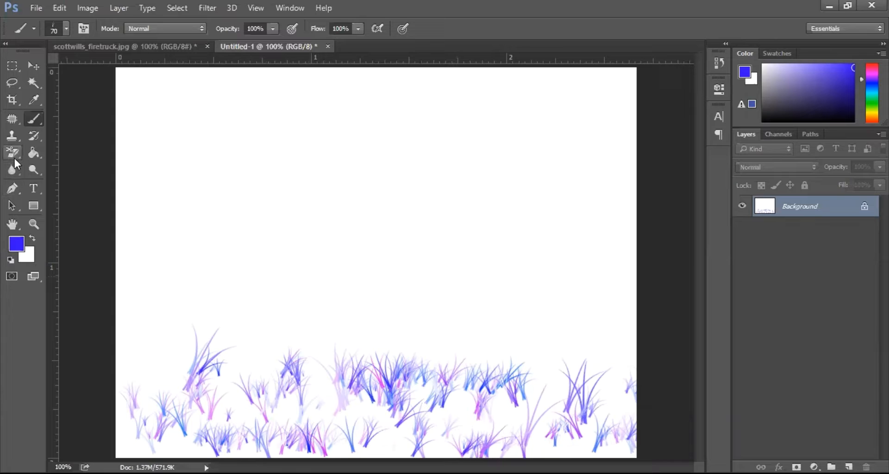
Erase all the painted grass from the Background layer with the 175 px Eraser Tool.
drag(16, 154, 37, 153)
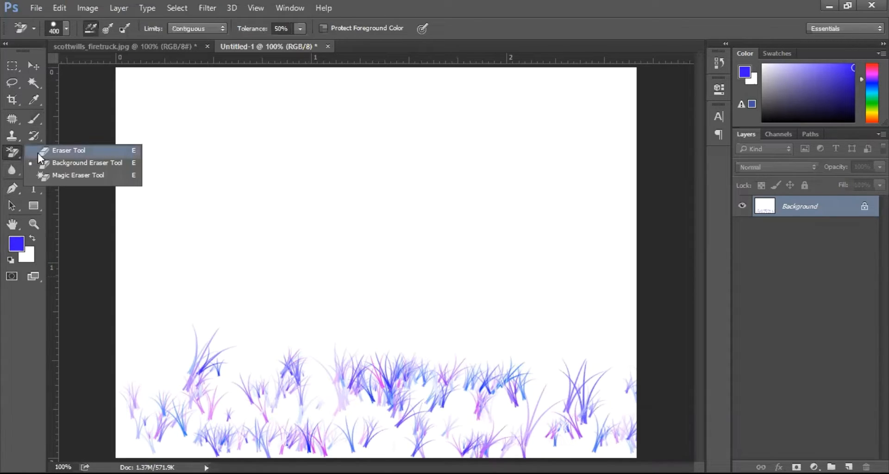
click(37, 151)
drag(159, 393, 805, 419)
mouse_move(387, 393)
mouse_down()
mouse_move(691, 348)
mouse_move(132, 367)
mouse_move(115, 390)
mouse_move(687, 405)
mouse_up()
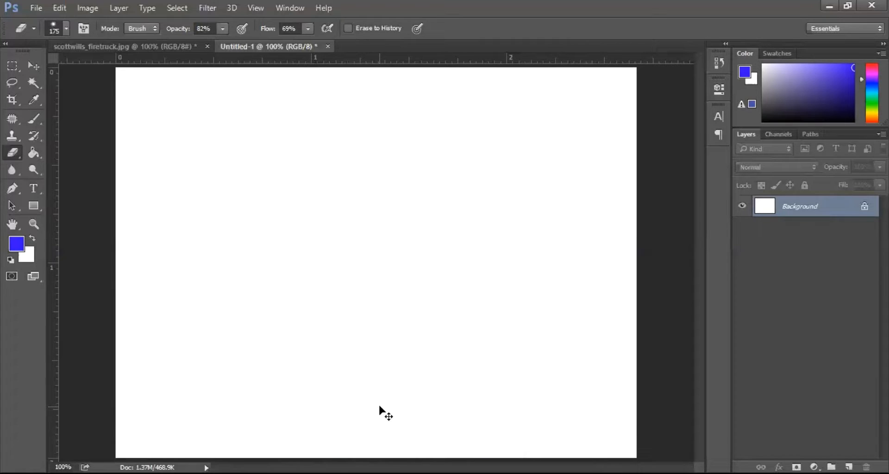
Add a new layer and paint a row of grass on it along the canvas's lower edge with the 70 px grass brush.
key(ctrl+shift+n)
key(Return)
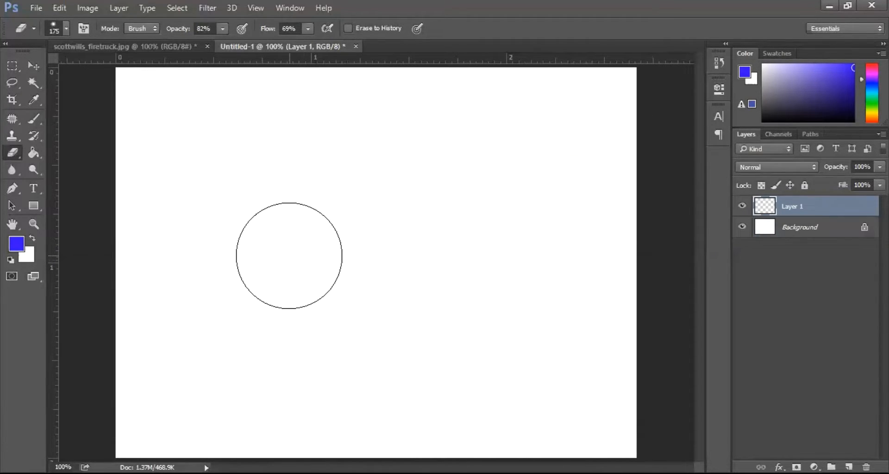
key(b)
drag(123, 440, 705, 447)
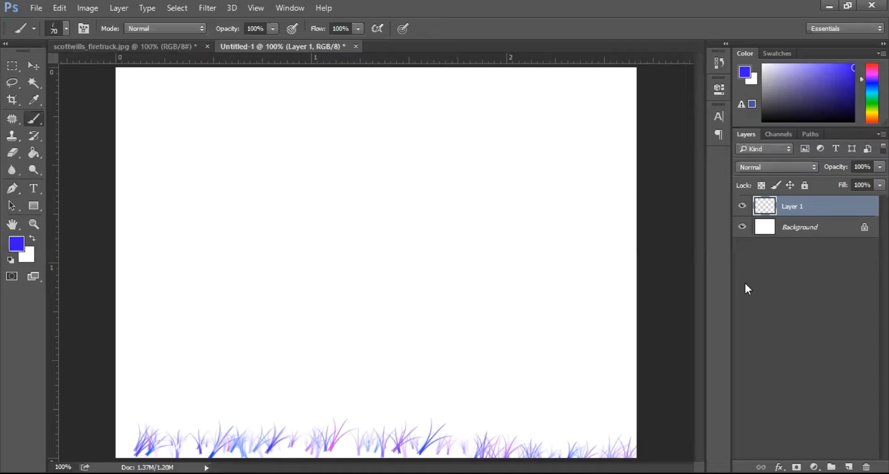
Add a second new layer and cover the canvas with violet-blue maple leaves using the 74 px maple leaf brush preset.
key(ctrl+shift+alt+n)
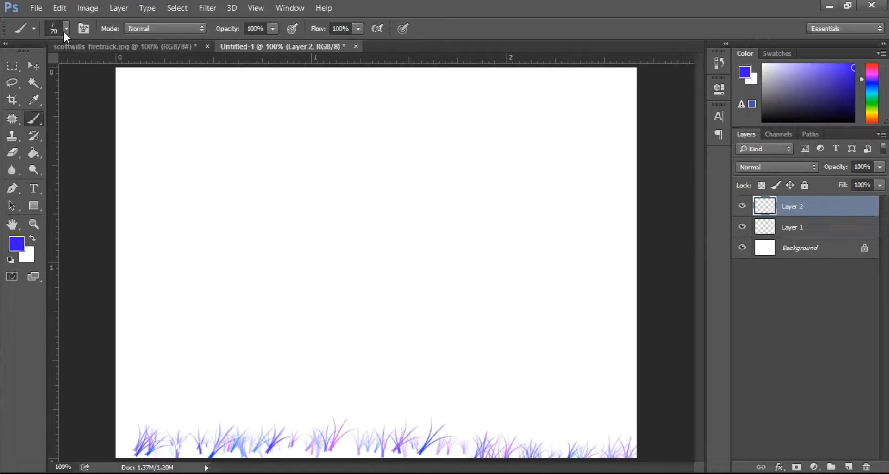
click(65, 29)
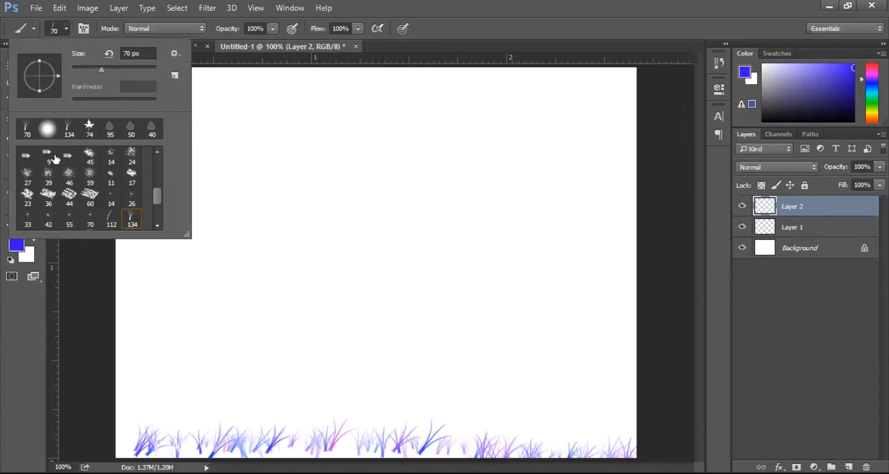
click(86, 132)
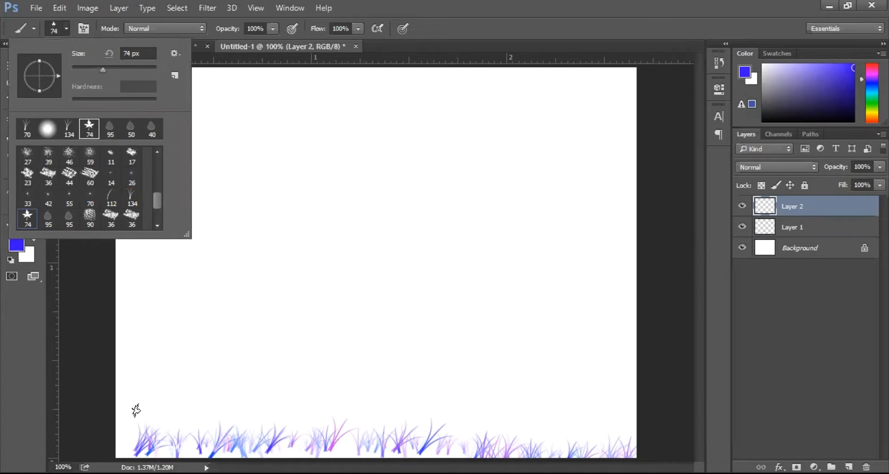
drag(528, 406, 596, 407)
mouse_move(585, 322)
mouse_down()
mouse_move(259, 301)
mouse_move(164, 305)
mouse_up()
drag(619, 191, 579, 126)
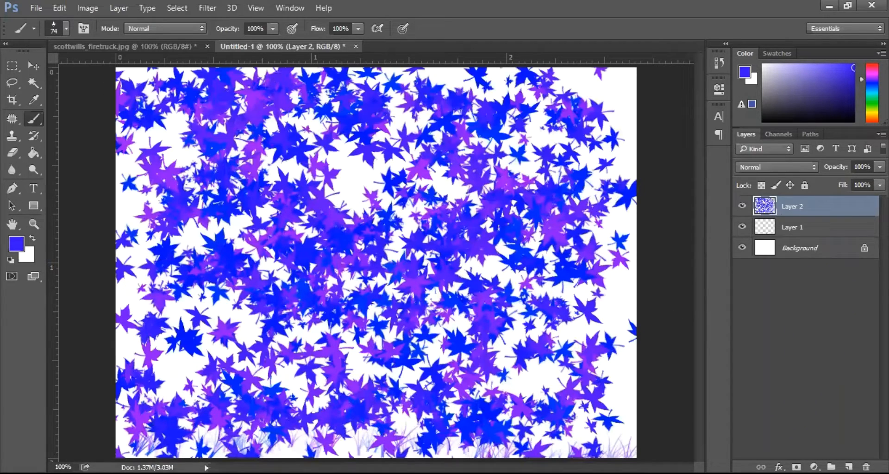
Lower the leaf layer's opacity to 19% and fill to 15%, and move the grass layer above it.
drag(833, 183, 825, 182)
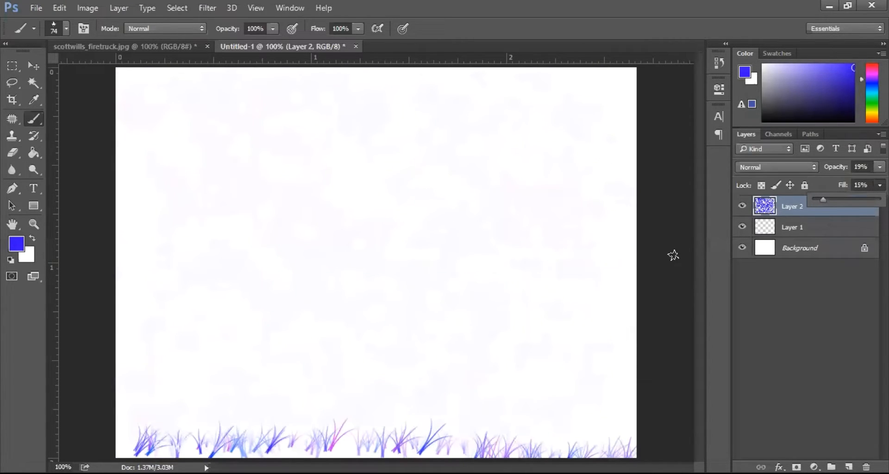
shift+click(771, 228)
key(ctrl+z)
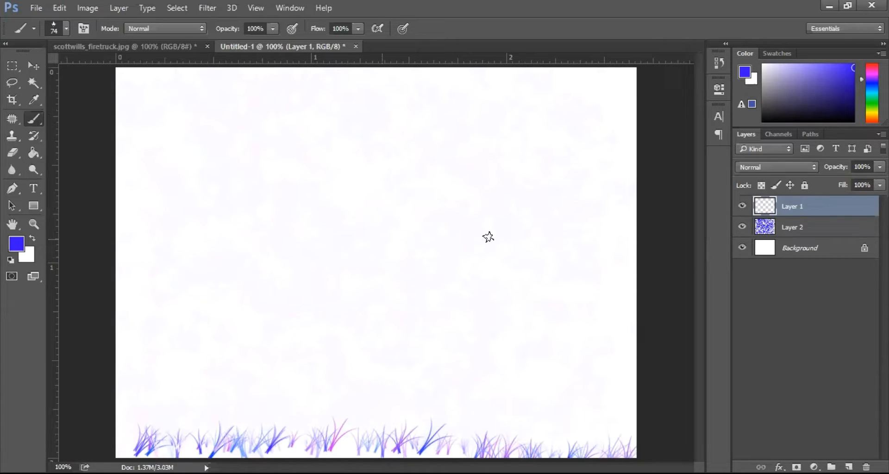
Try an Eraser preset with 0% hardness and return to the 175 px preset with 36% hardness.
click(14, 154)
click(68, 27)
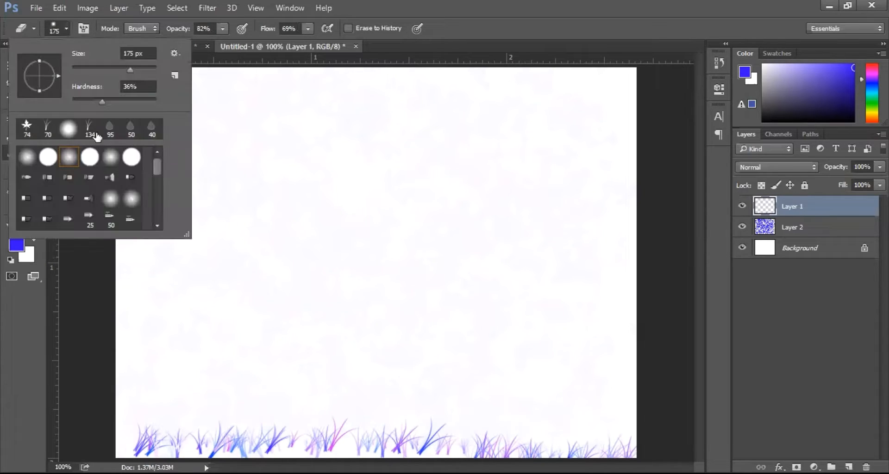
click(111, 201)
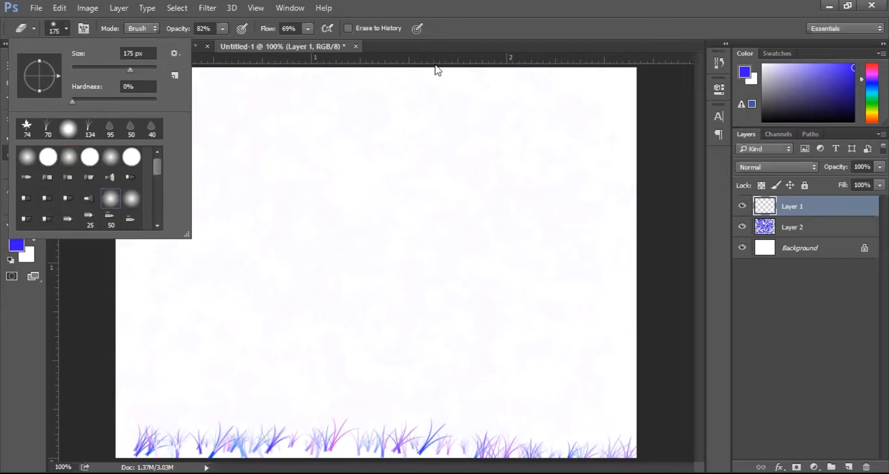
click(68, 130)
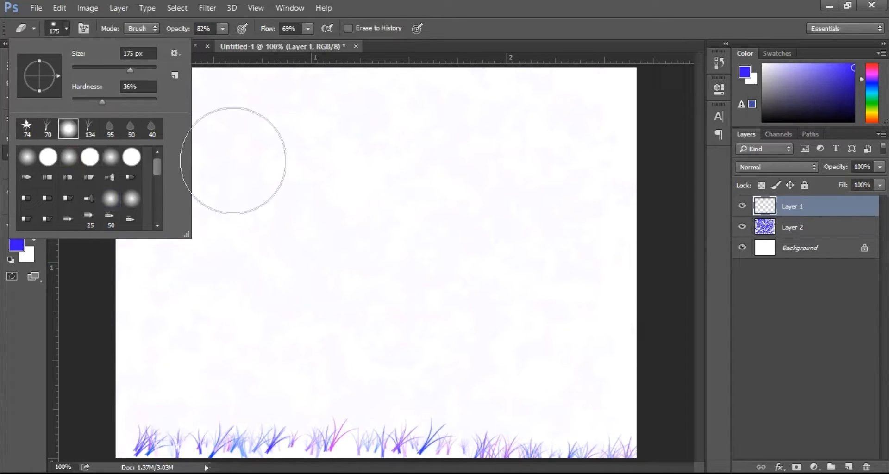
key(Escape)
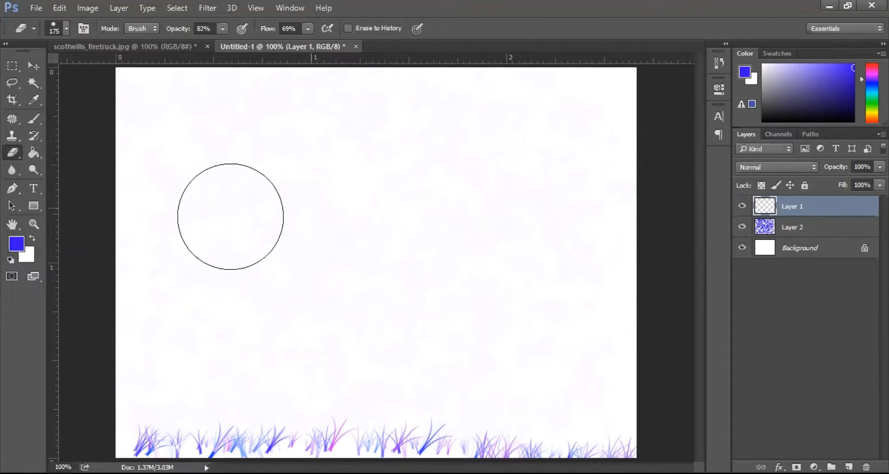
Switch to the Background Eraser Tool and reduce its brush size to 90 px.
click(18, 156)
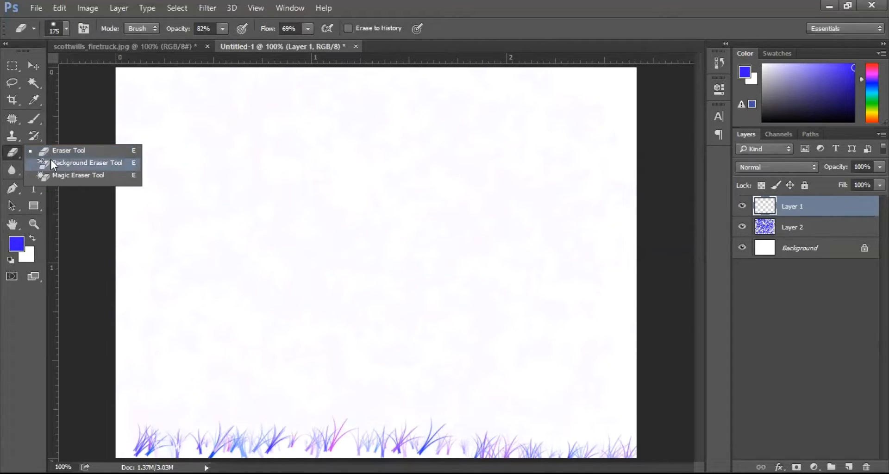
click(51, 162)
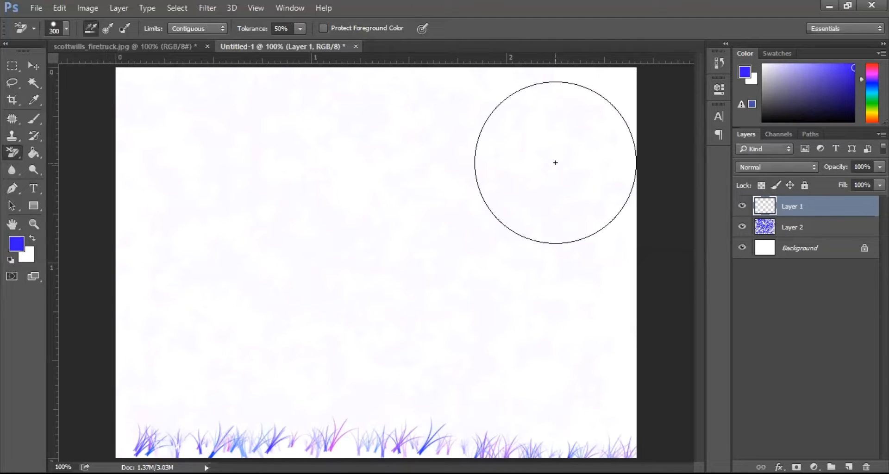
key(bracketleft)
key(bracketleft)
key(bracketleft)
key(bracketleft)
key(bracketleft)
key(bracketleft)
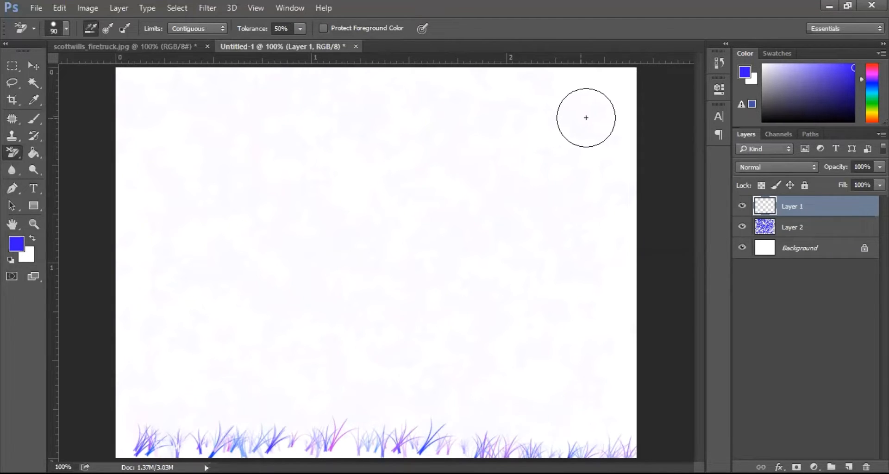
key(bracketleft)
key(bracketleft)
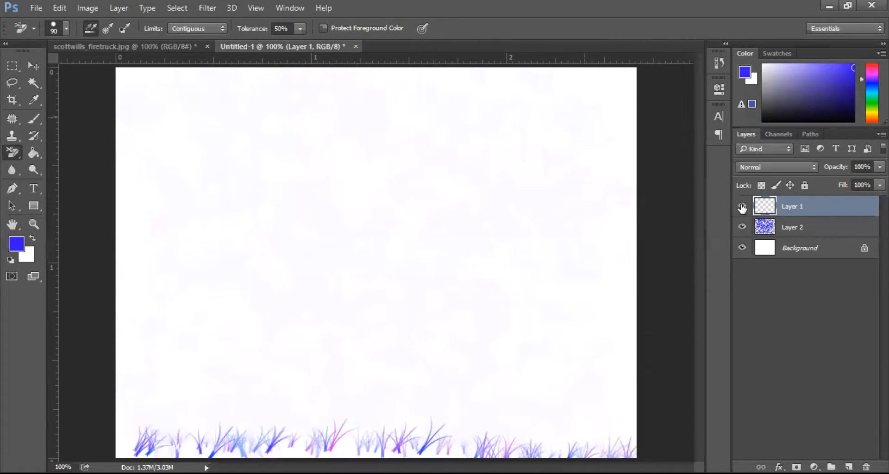
Erase the faint leaves from the upper part of Layer 2 with the Background Eraser and from its middle with the Eraser Tool.
click(761, 229)
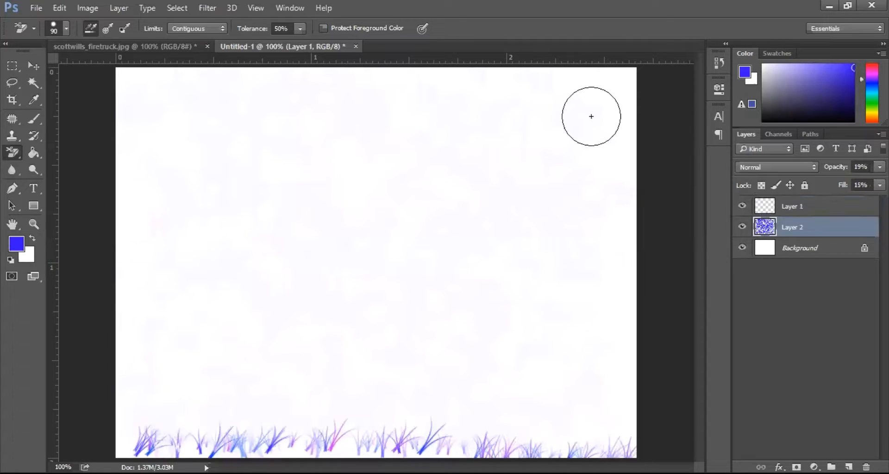
mouse_move(616, 98)
mouse_down()
mouse_move(109, 83)
mouse_move(625, 108)
mouse_move(165, 125)
mouse_move(650, 181)
mouse_move(95, 182)
mouse_move(297, 155)
mouse_move(660, 149)
mouse_move(322, 143)
mouse_move(534, 130)
mouse_up()
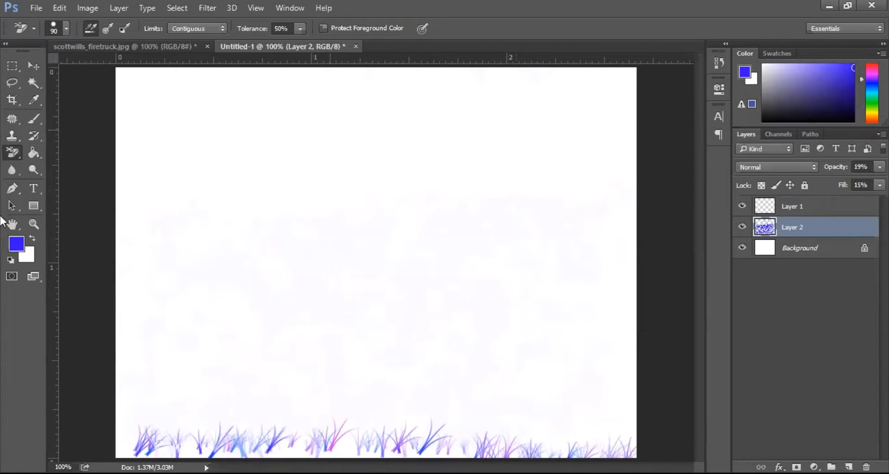
drag(15, 154, 47, 149)
mouse_move(560, 219)
mouse_down()
mouse_move(547, 230)
mouse_move(174, 242)
mouse_move(349, 256)
mouse_move(461, 291)
mouse_move(143, 284)
mouse_move(119, 301)
mouse_up()
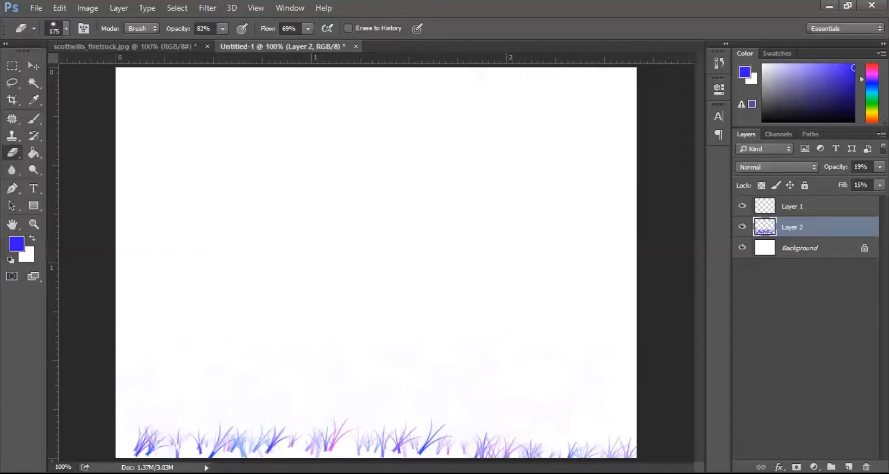
Open ComputerRepair.jpg from the Images for Graphics folder.
key(ctrl+o)
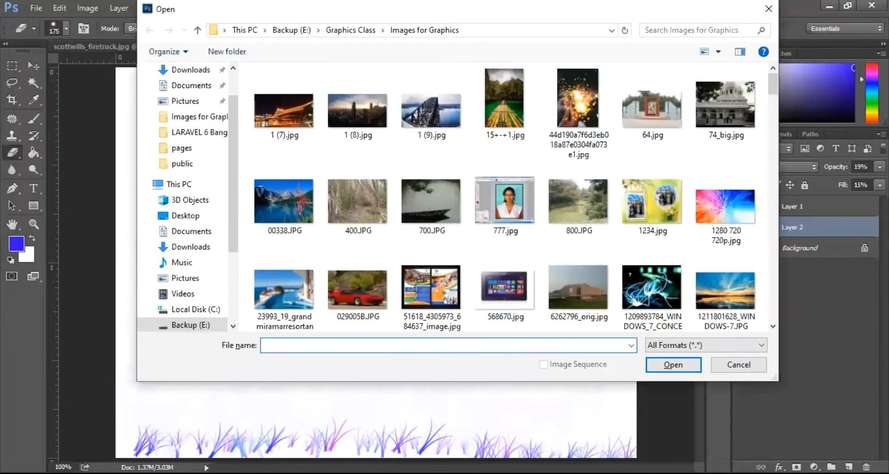
scroll(471, 265, down, 5)
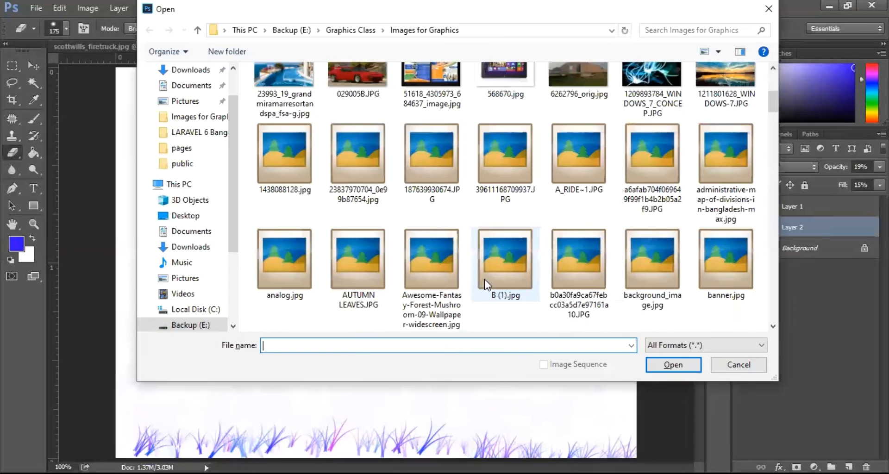
scroll(484, 279, down, 5)
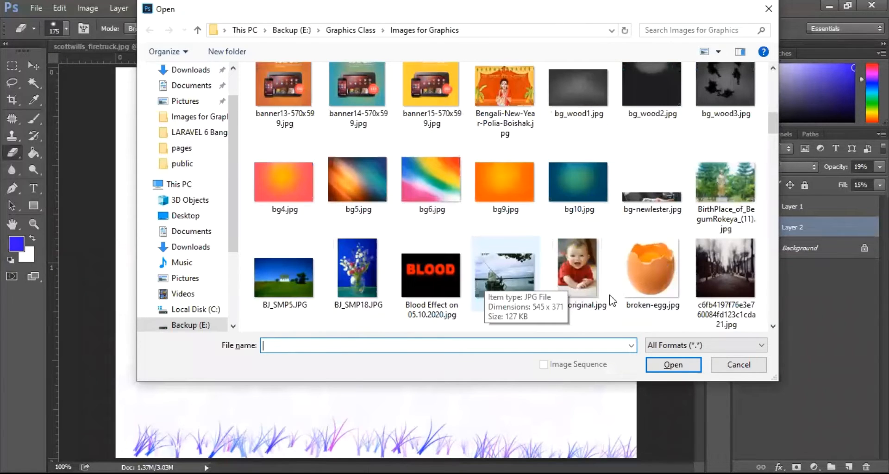
scroll(602, 283, down, 3)
scroll(493, 282, down, 3)
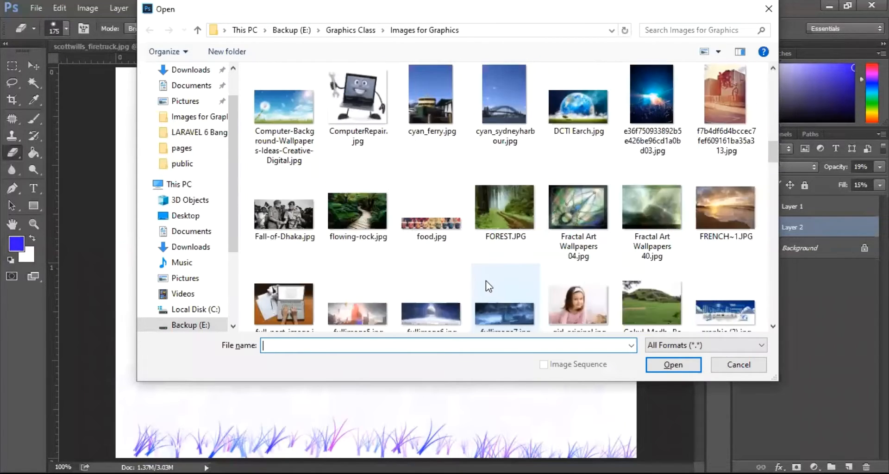
scroll(378, 167, down, 3)
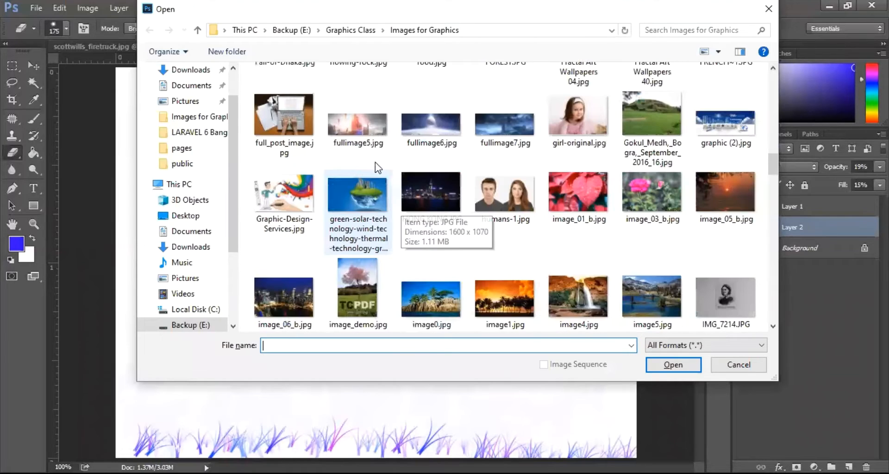
scroll(363, 105, up, 3)
double_click(363, 104)
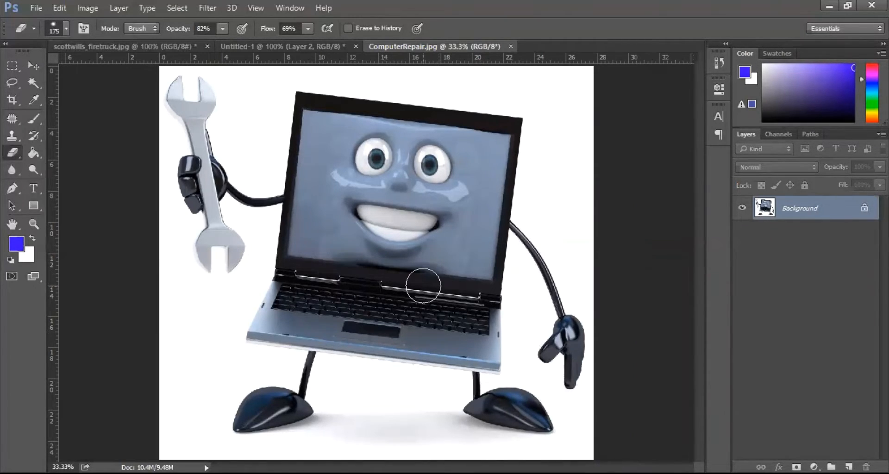
Select the white background around the laptop figure with the Magic Wand and clear it using Background Eraser dabs and a deletion.
key(w)
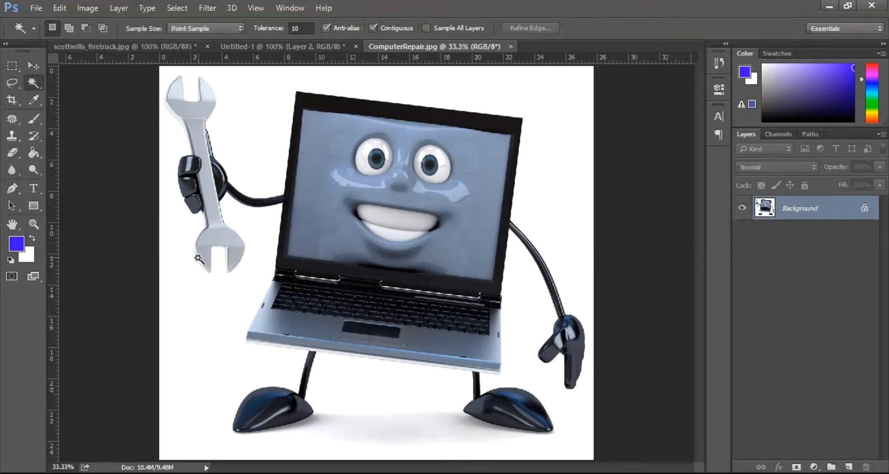
click(188, 333)
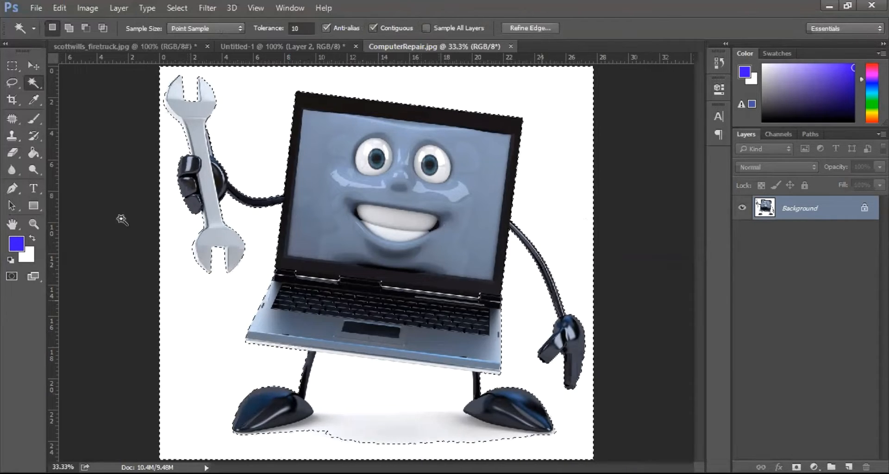
key(e)
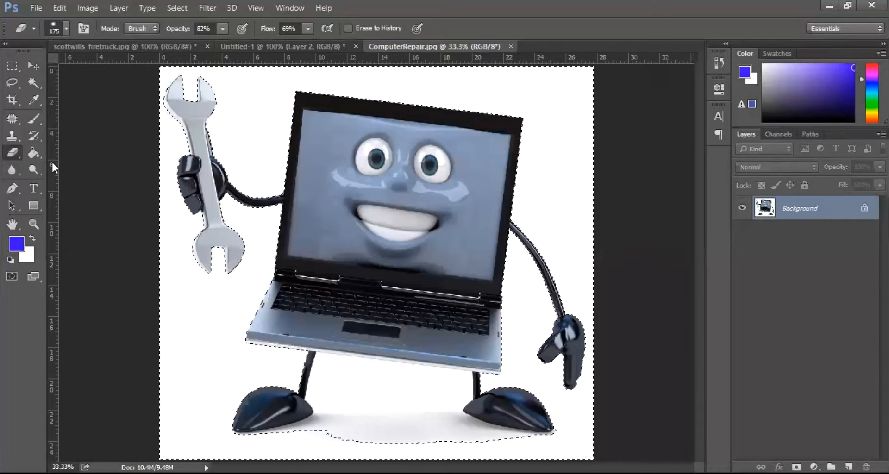
drag(52, 163, 54, 165)
click(177, 328)
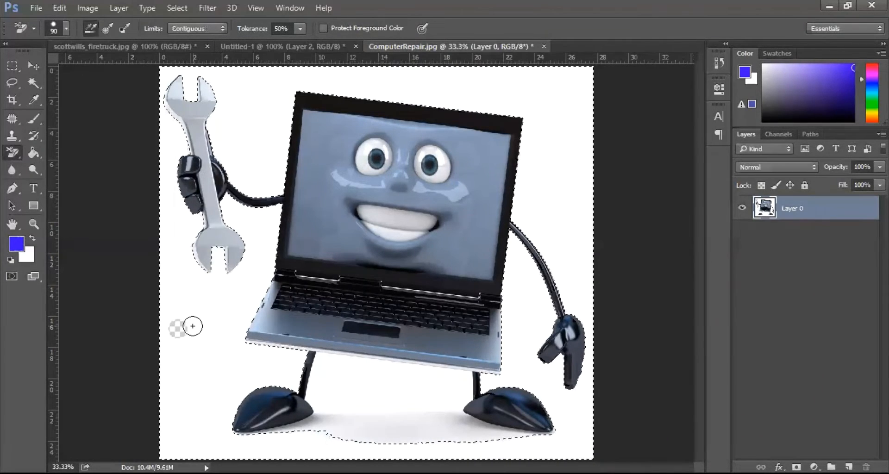
click(198, 316)
click(181, 299)
click(193, 348)
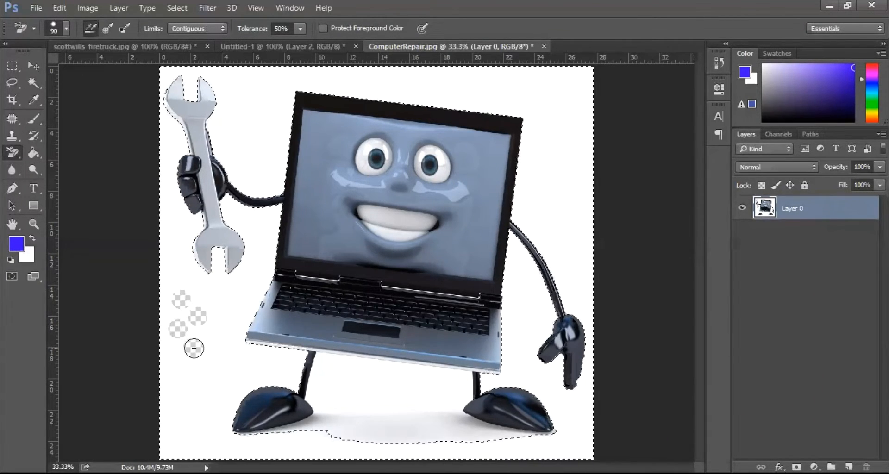
drag(194, 348, 198, 333)
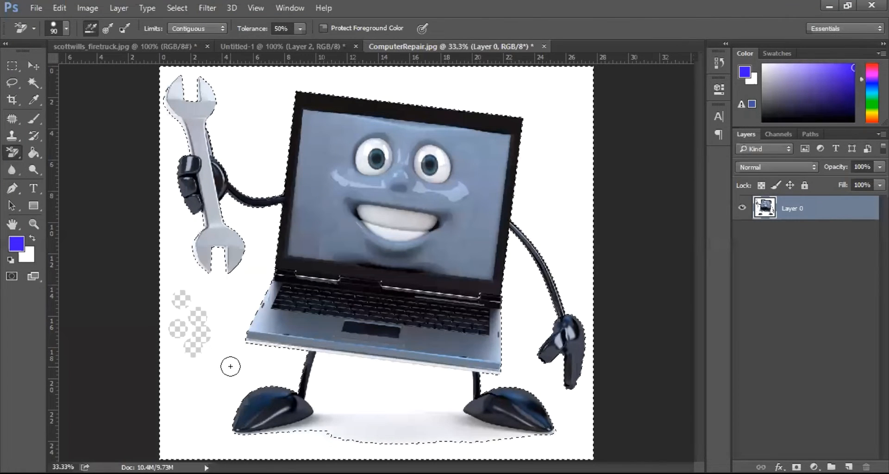
key(Delete)
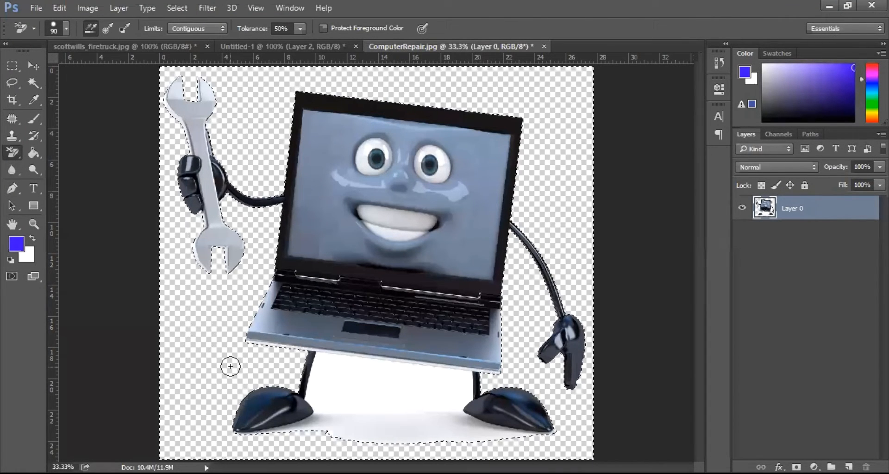
Select the white area between the laptop figure's legs with the Magic Wand, clear it, and deselect.
key(w)
click(335, 386)
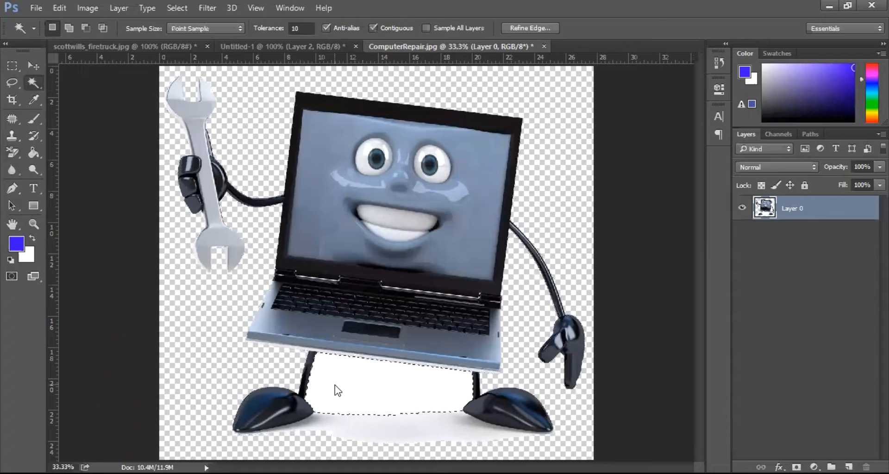
key(e)
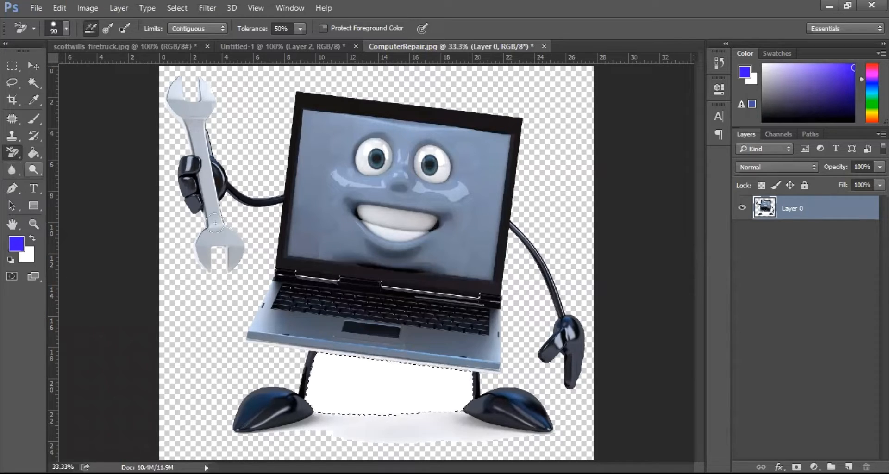
click(339, 378)
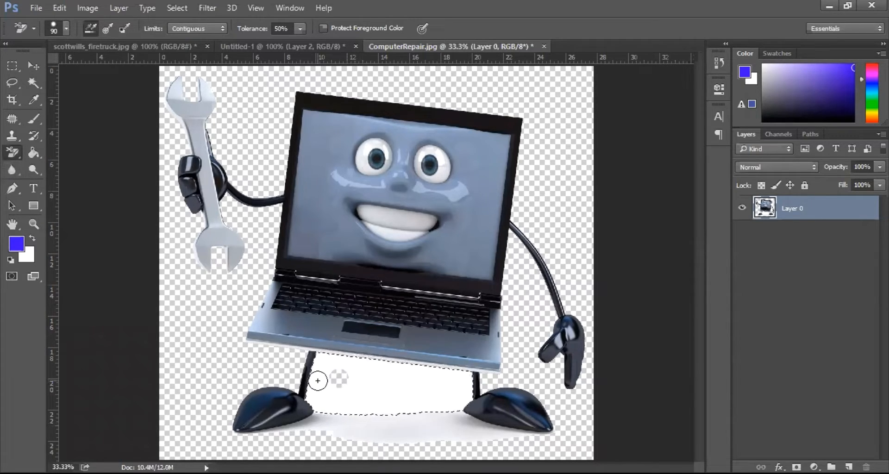
key(Delete)
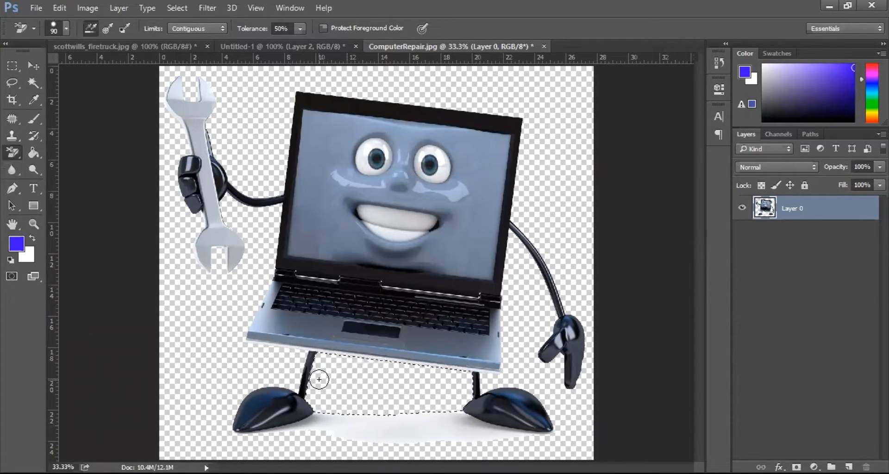
key(ctrl+d)
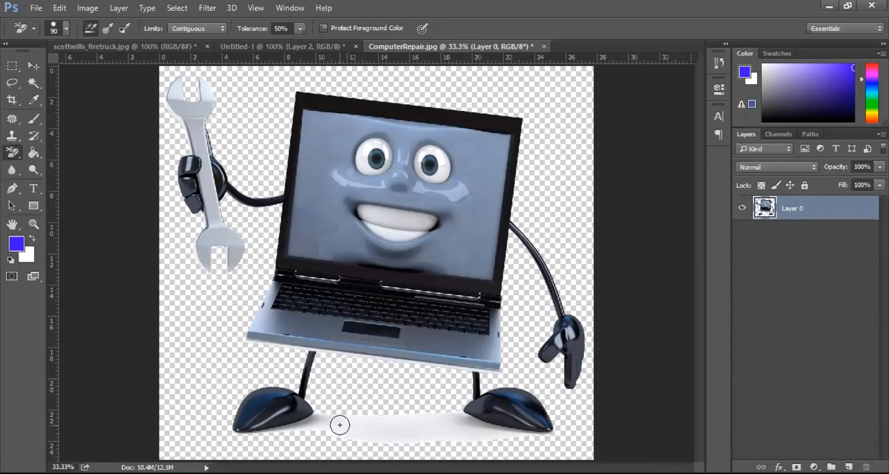
Erase the grey floor shadow between the shoes with the Background Eraser, and cycle through the Magic Eraser to the Eraser Tool.
mouse_move(339, 425)
mouse_down()
mouse_move(306, 431)
mouse_move(354, 419)
mouse_move(411, 423)
mouse_move(349, 434)
mouse_move(425, 432)
mouse_move(432, 412)
mouse_move(537, 439)
mouse_move(471, 433)
mouse_move(516, 437)
mouse_up()
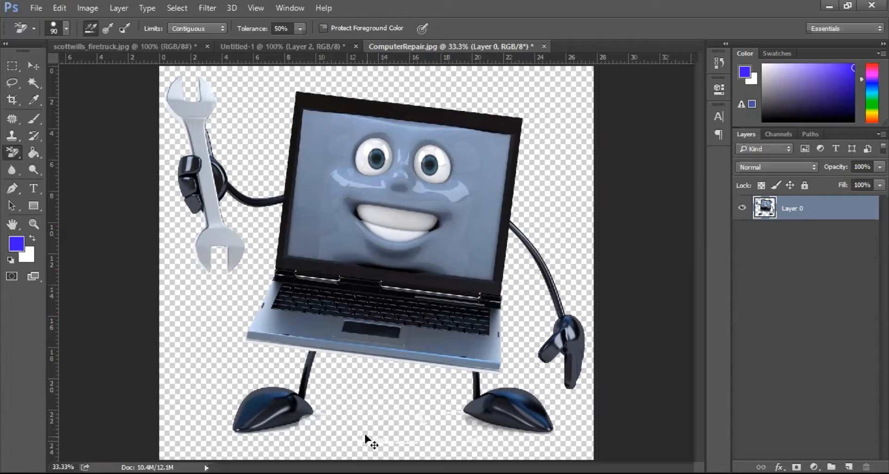
drag(369, 438, 311, 429)
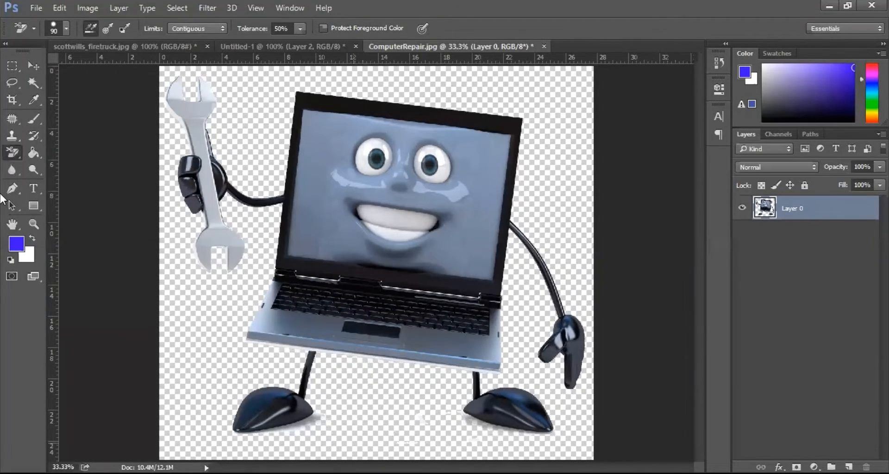
key(shift+e)
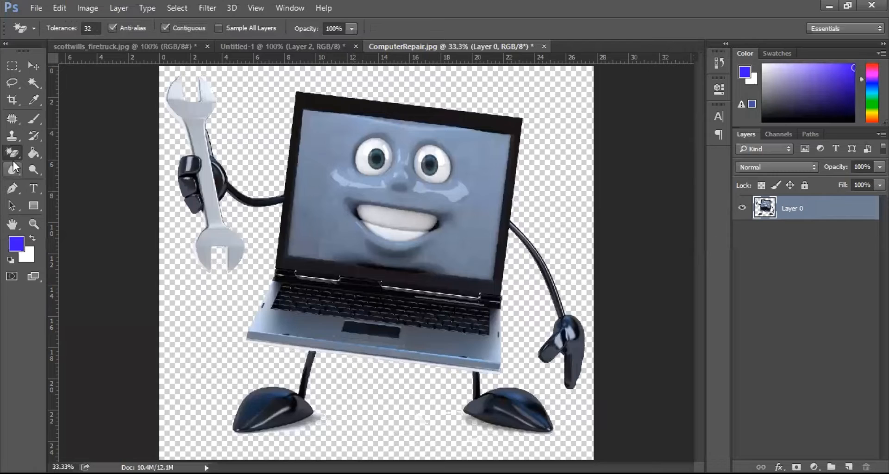
key(shift+e)
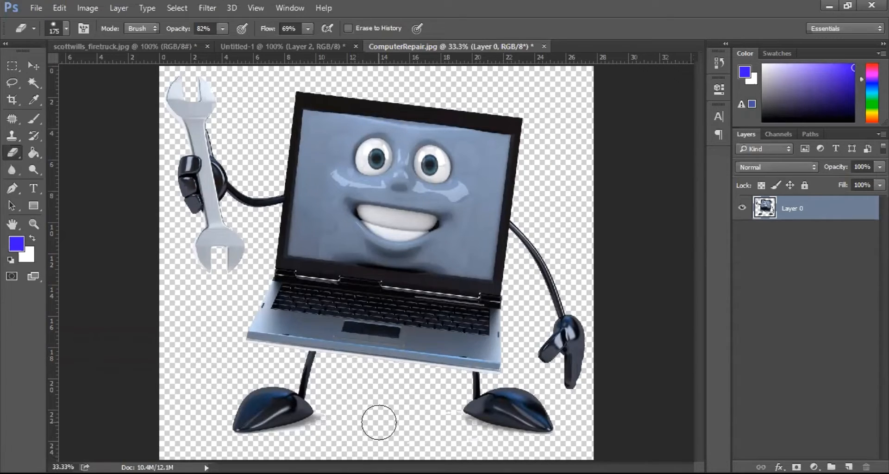
Start a crop of the laptop image and set its ratio to 100 by 100.
key(c)
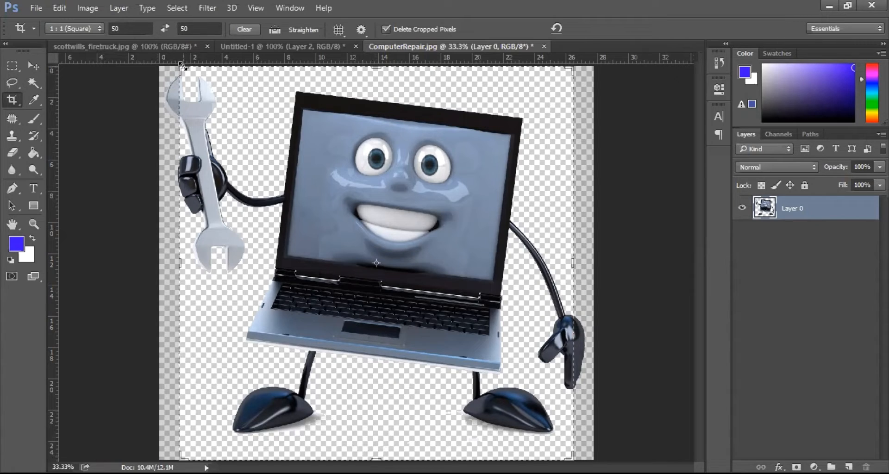
drag(181, 66, 166, 31)
click(116, 29)
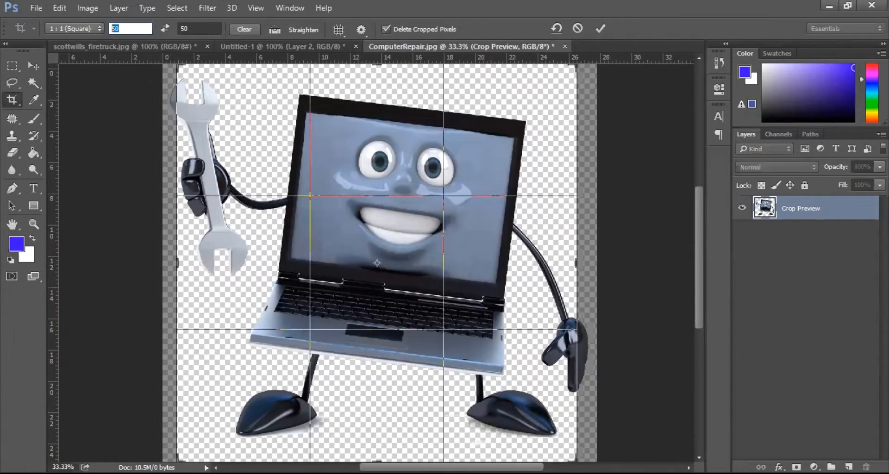
text(10)
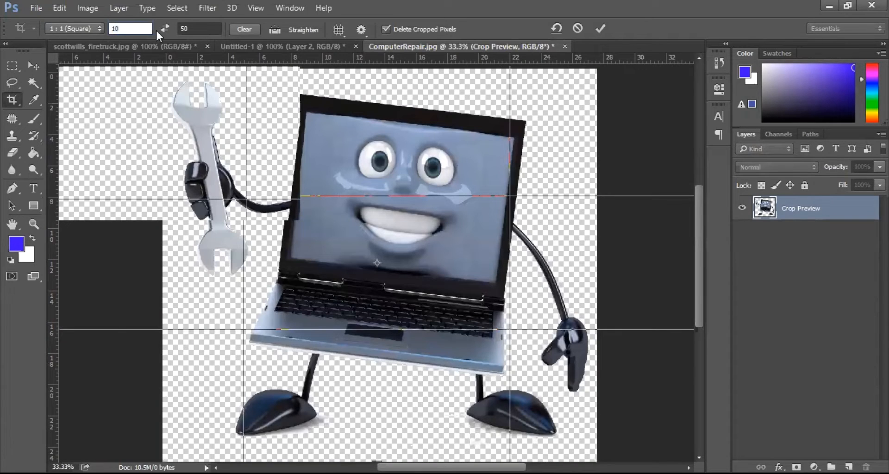
text(0)
key(Tab)
text(1)
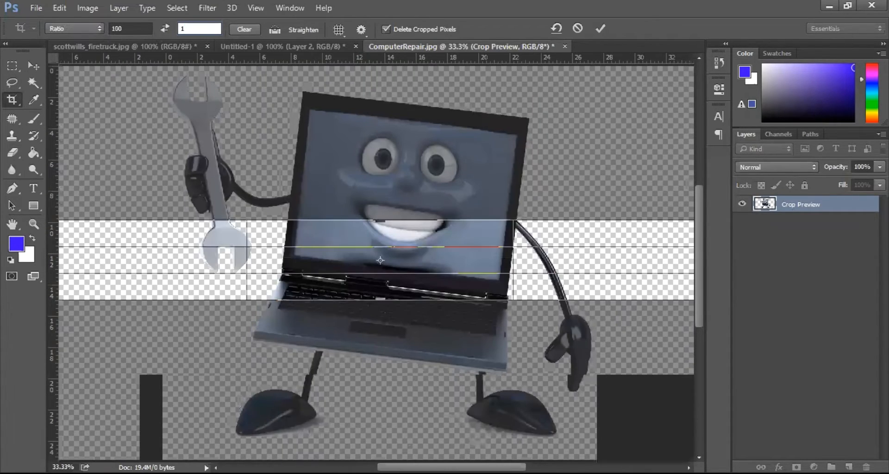
text(00)
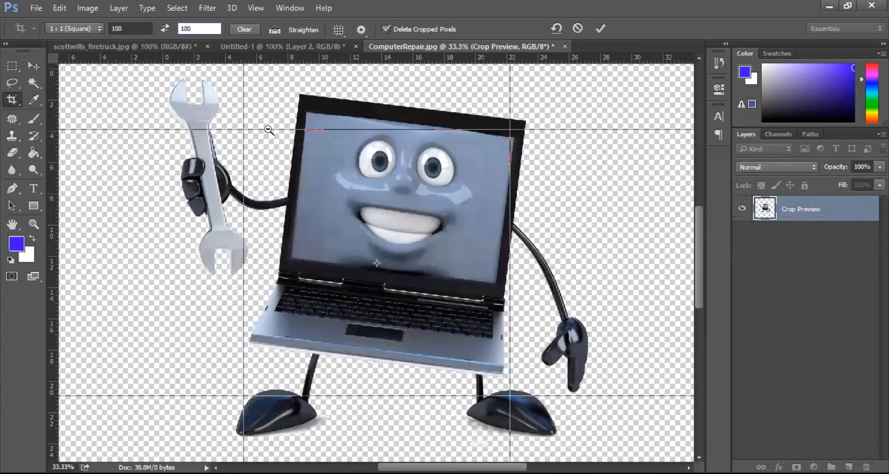
Shrink the crop frame to fit closely around the whole laptop figure, reset its ratio height to 100, and apply the crop.
alt+click(373, 186)
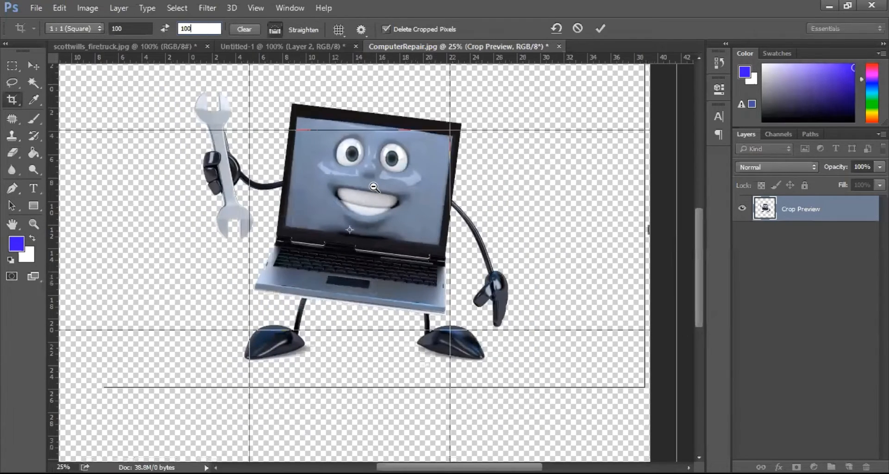
alt+click(245, 123)
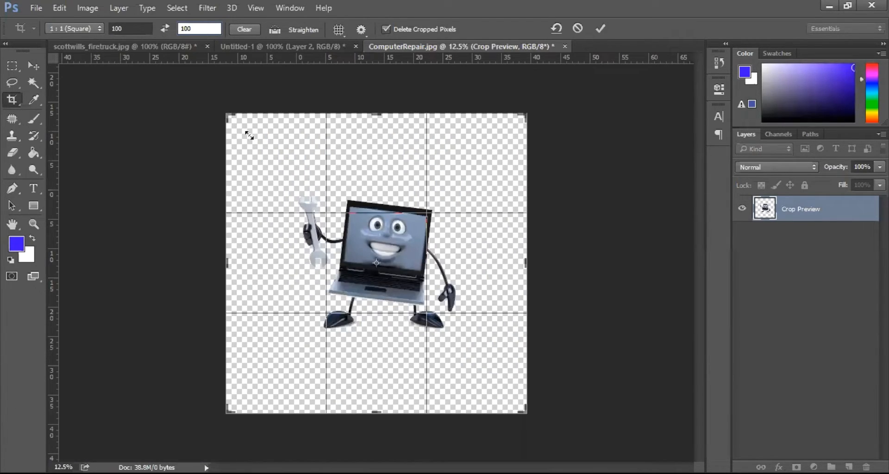
drag(245, 132, 281, 169)
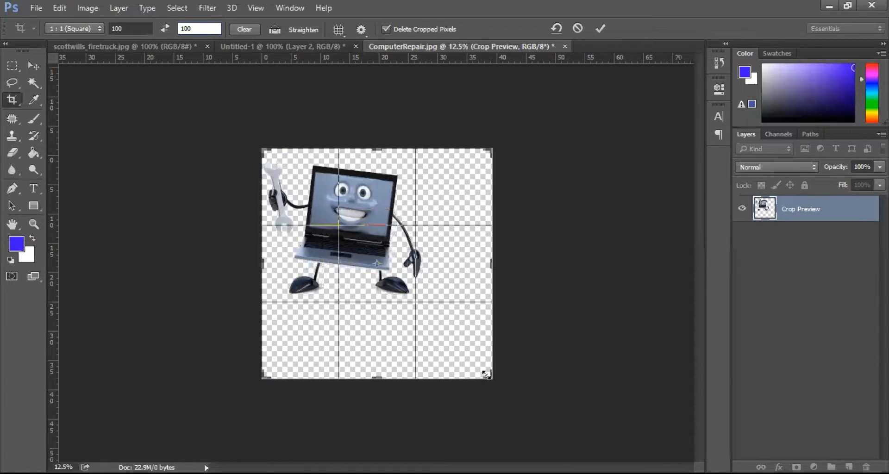
drag(460, 342, 456, 338)
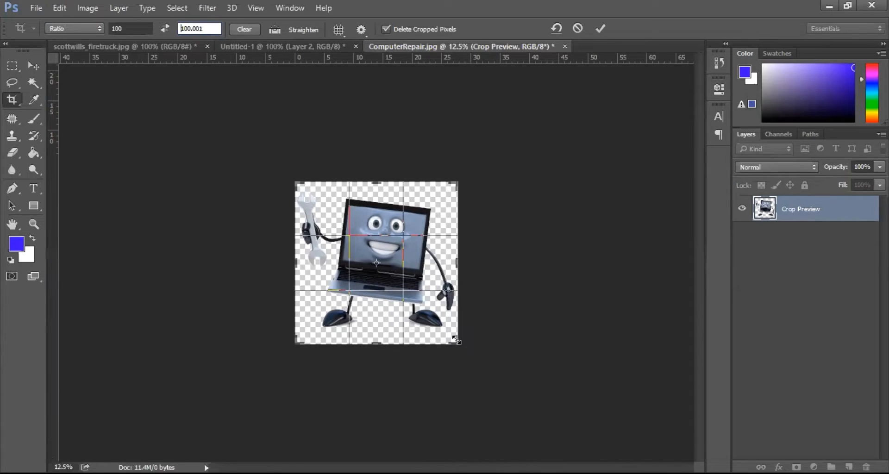
text(100)
key(Return)
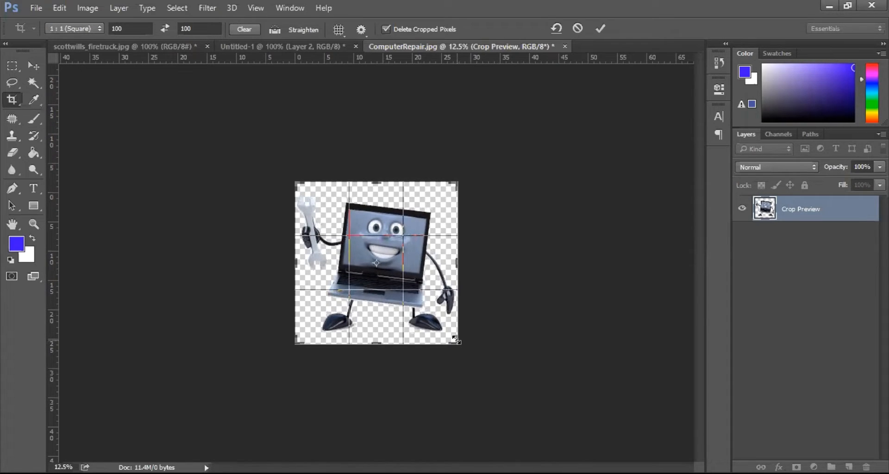
key(Return)
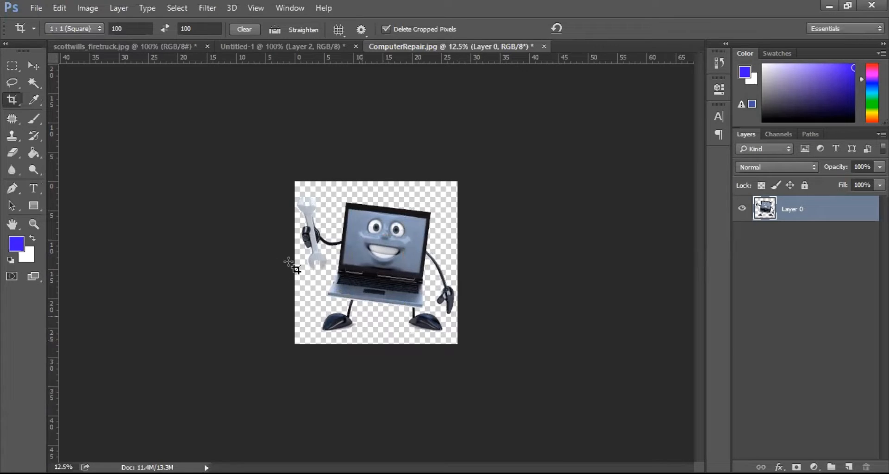
ctrl+click(363, 253)
ctrl+click(350, 252)
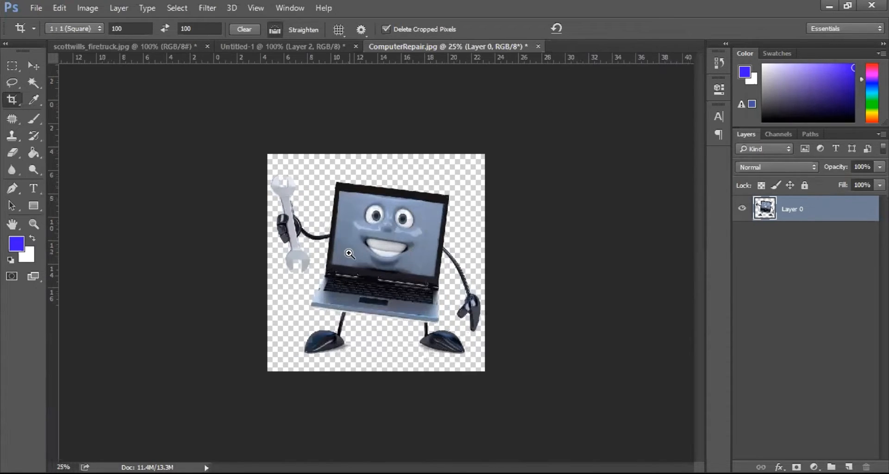
alt+click(349, 251)
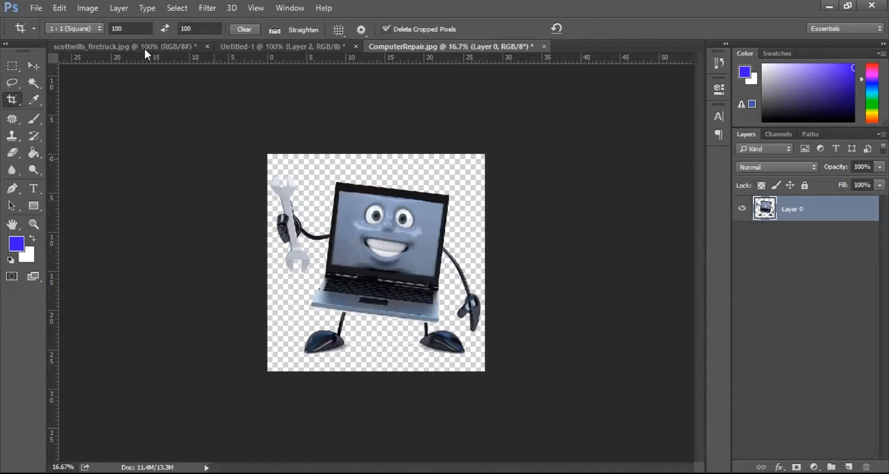
Resize the cropped laptop image to 100 pixels wide and 100 pixels high.
key(alt+i)
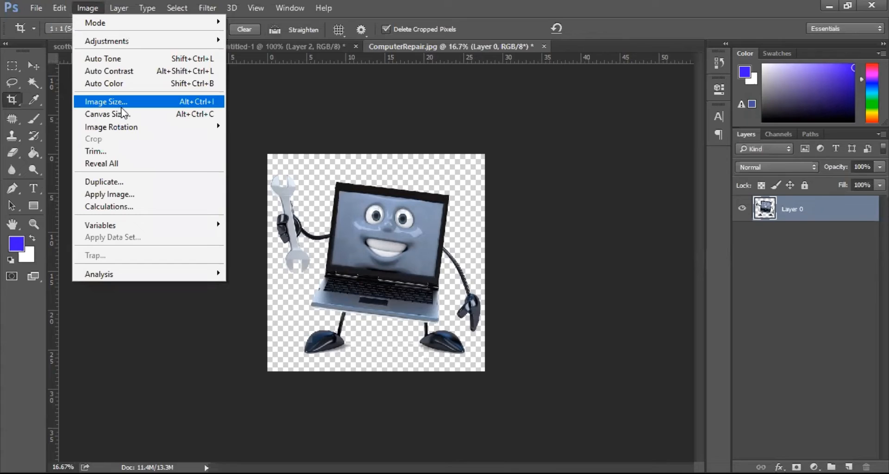
key(Return)
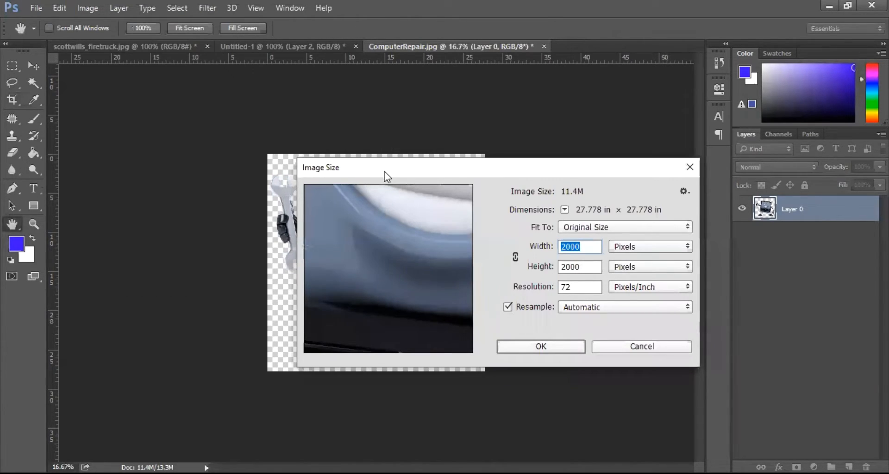
drag(384, 171, 90, 44)
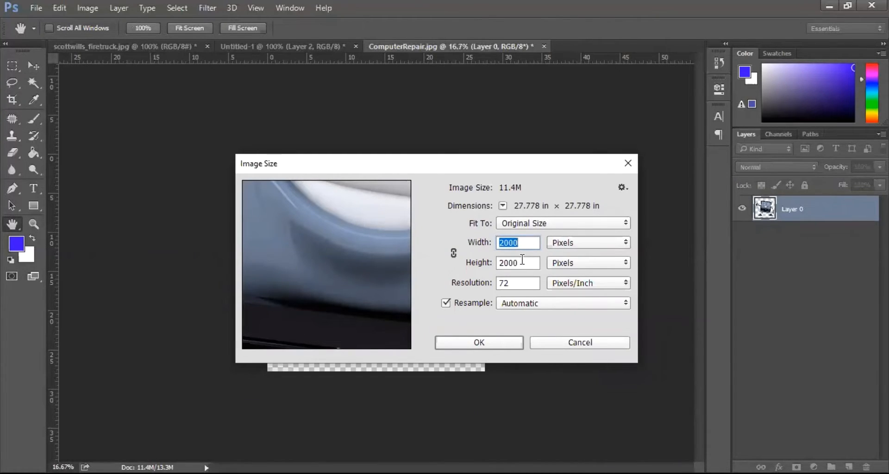
text(100)
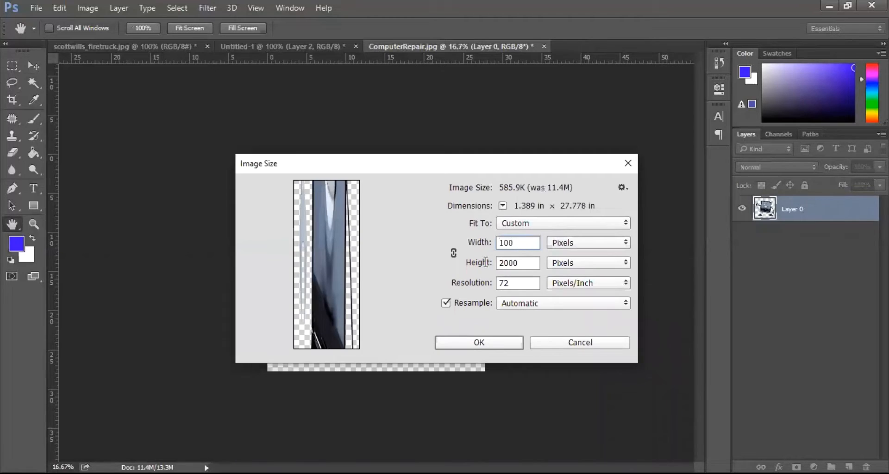
key(Tab)
text(1)
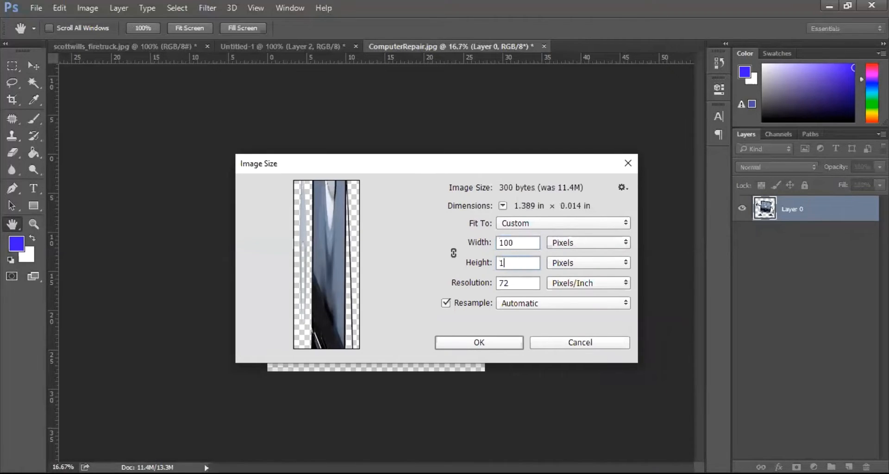
text(00)
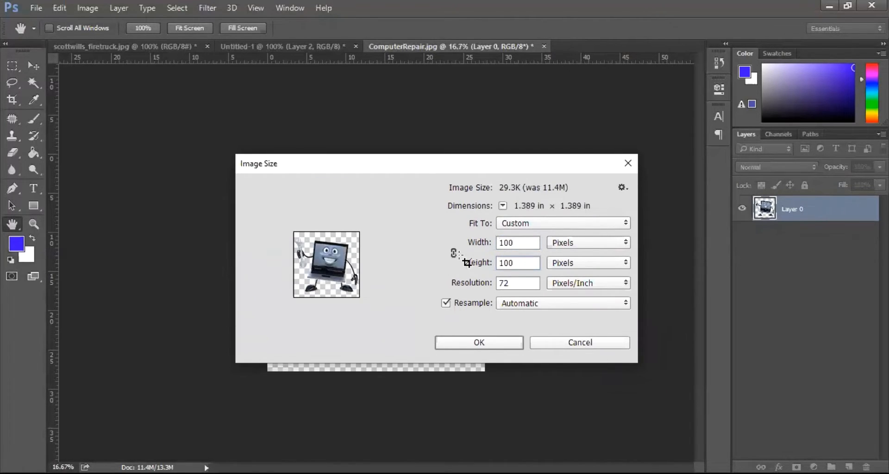
key(Return)
key(c)
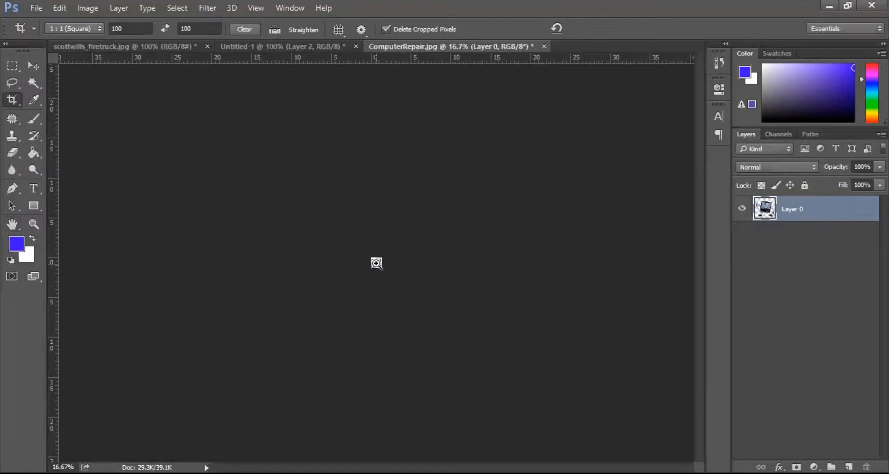
Desaturate the resized laptop image with the Desaturate adjustment.
click(376, 263)
click(377, 263)
click(388, 267)
click(393, 267)
click(384, 263)
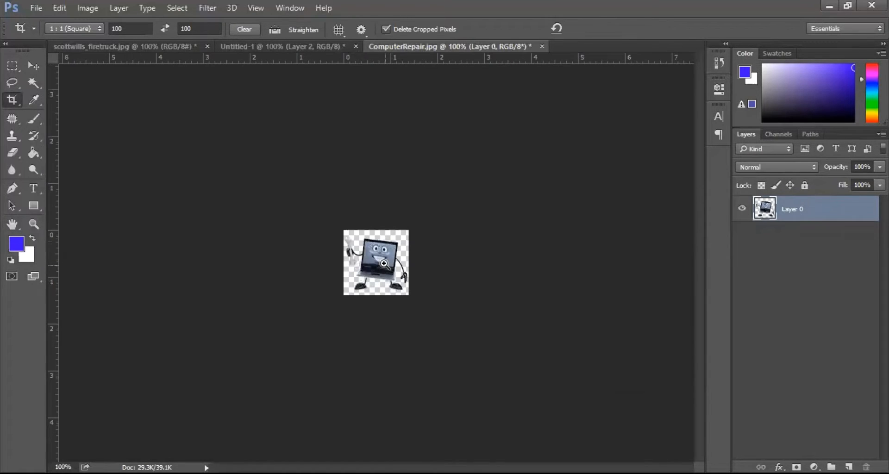
click(384, 263)
click(384, 264)
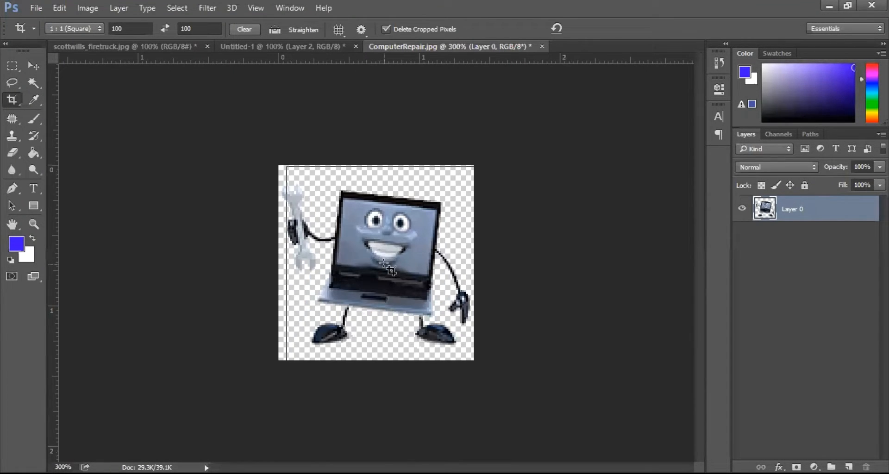
key(ctrl+minus)
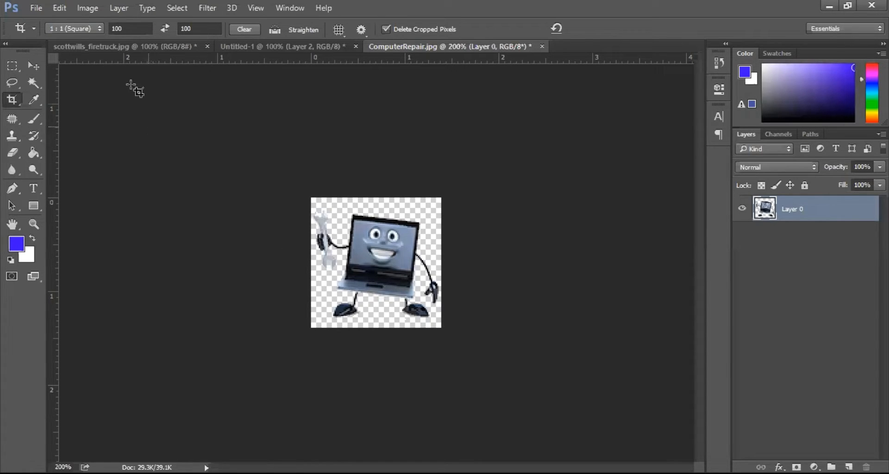
click(88, 8)
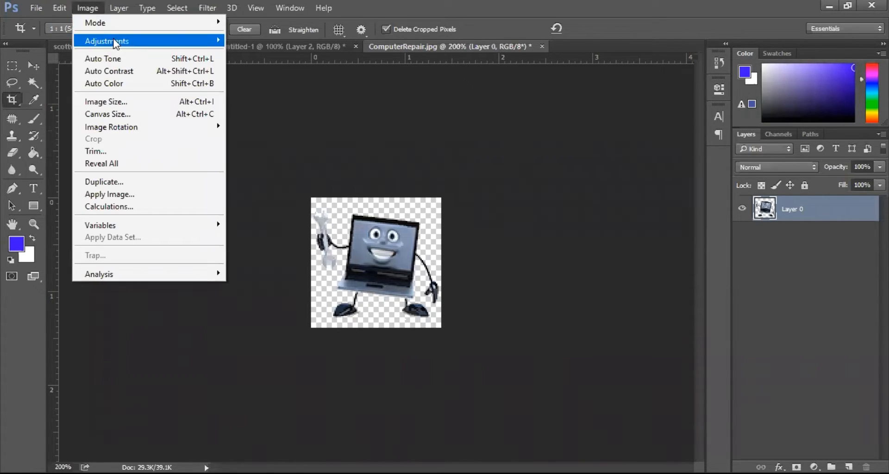
mouse_move(118, 41)
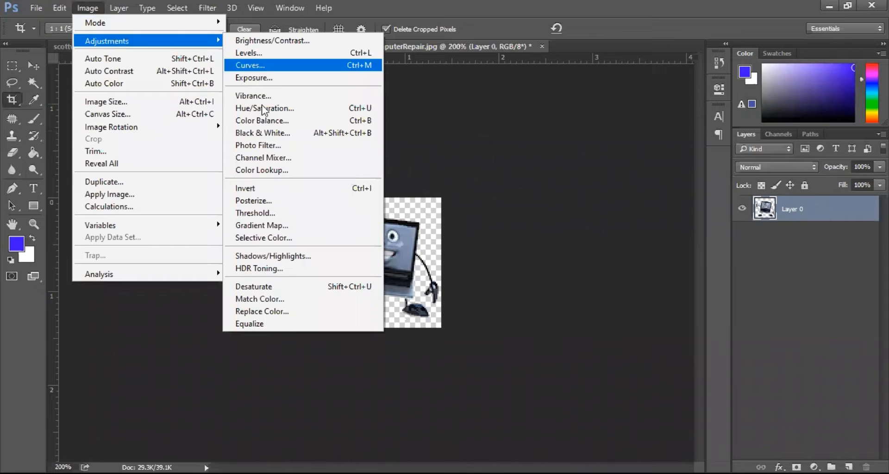
click(291, 291)
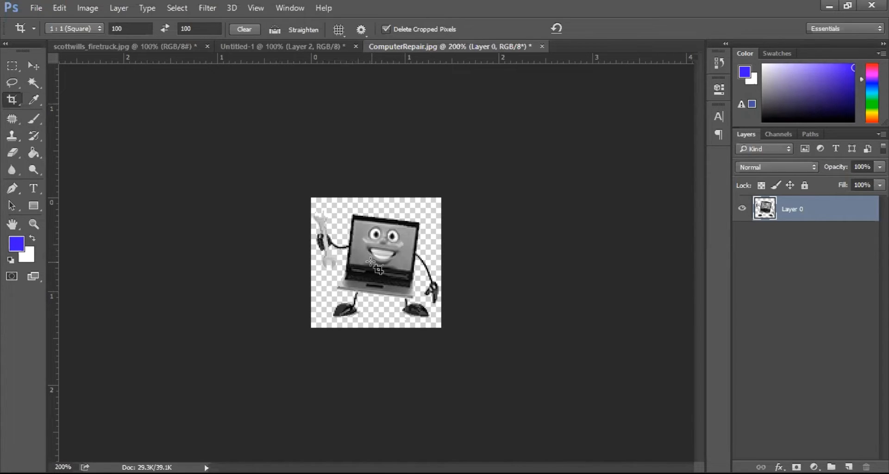
Define the grey laptop figure as a brush preset named Computer.
click(60, 10)
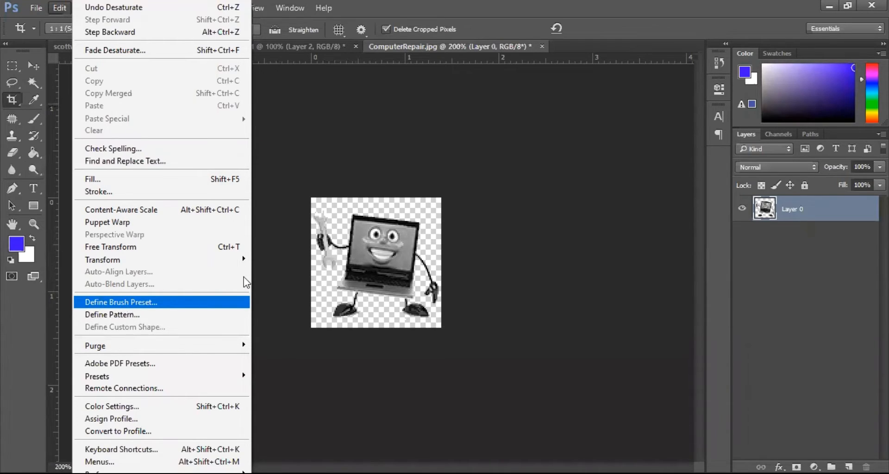
click(123, 301)
key(End)
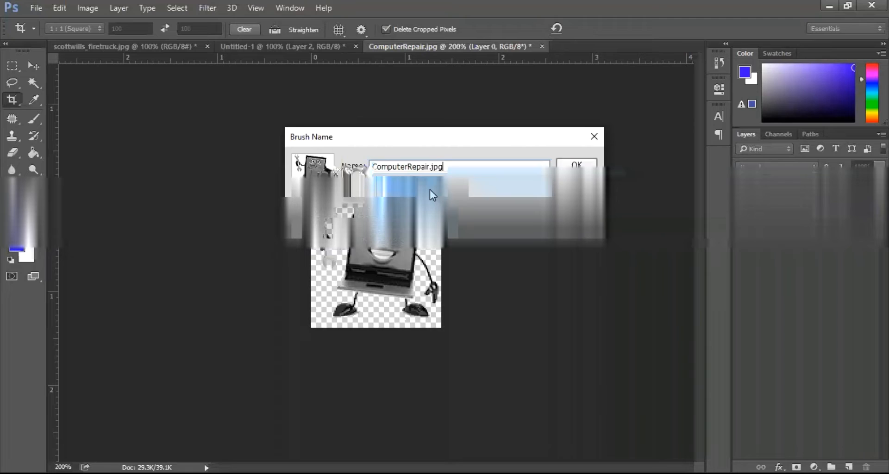
key(BackSpace)
key(BackSpace)
key(BackSpace)
key(BackSpace)
key(BackSpace)
key(BackSpace)
key(BackSpace)
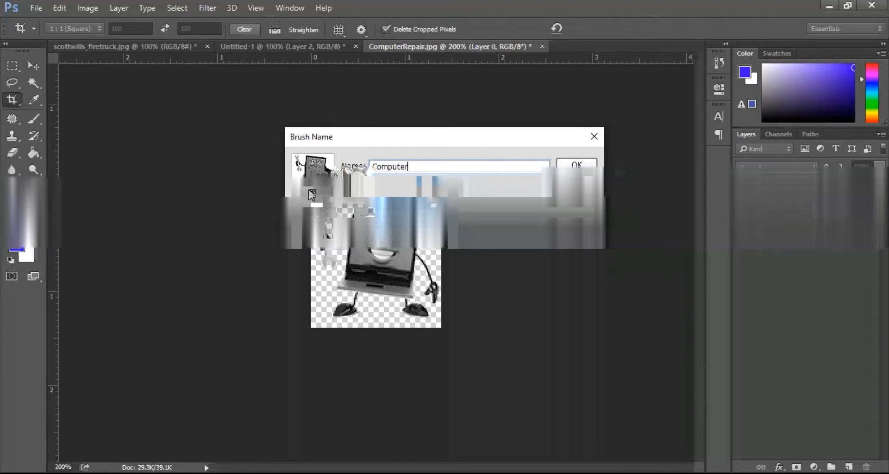
click(575, 165)
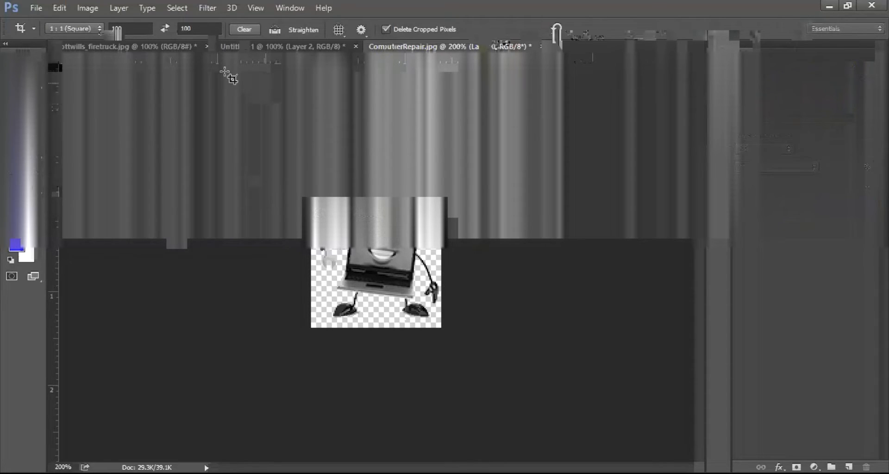
Switch to scottwills_firetruck.jpg, revert it to its opening history state, and leave the Crop tool for the Move tool.
click(135, 47)
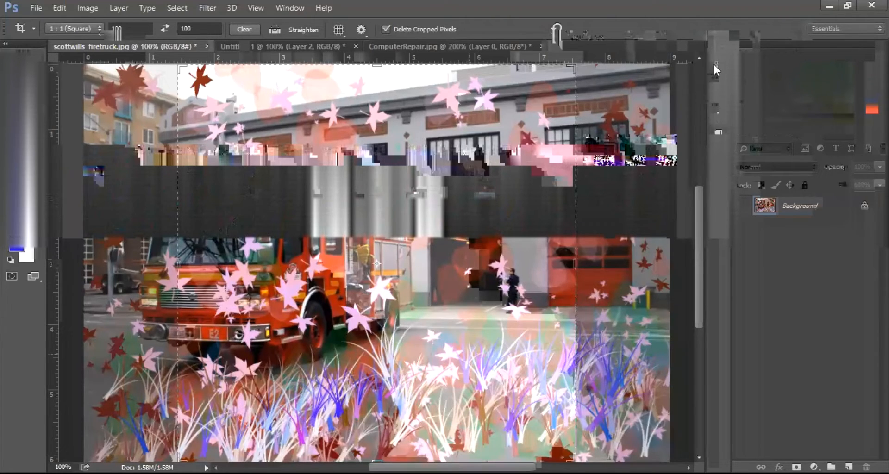
click(715, 63)
scroll(634, 92, up, 1)
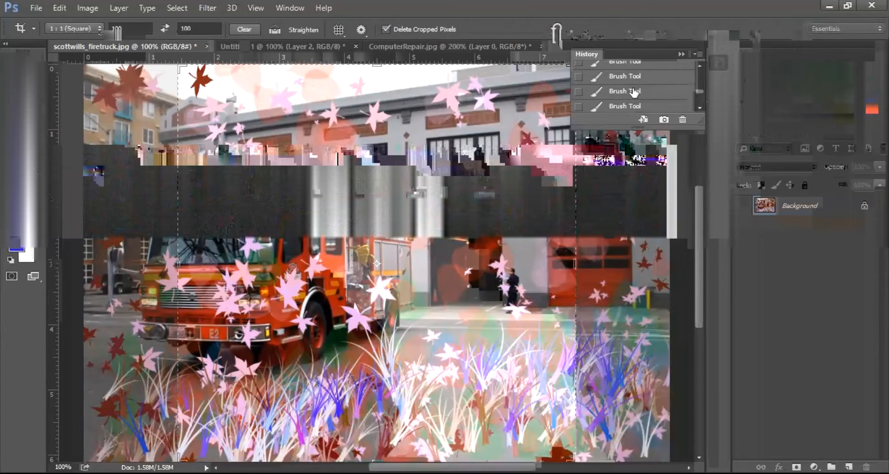
scroll(651, 103, up, 3)
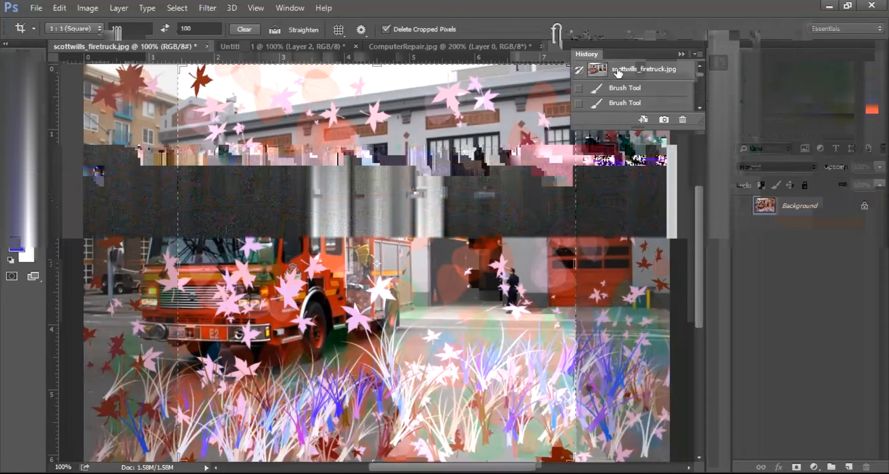
click(618, 70)
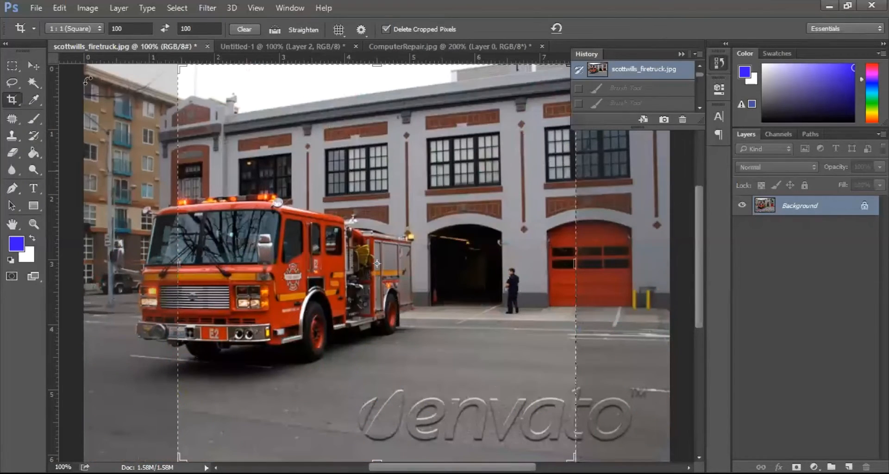
click(34, 65)
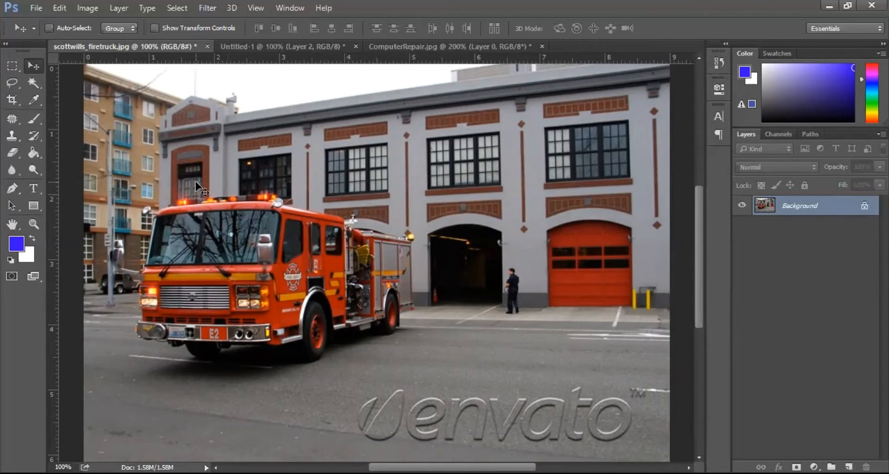
Choose the Computer preset for the Brush tool and set its size to 55 px.
key(b)
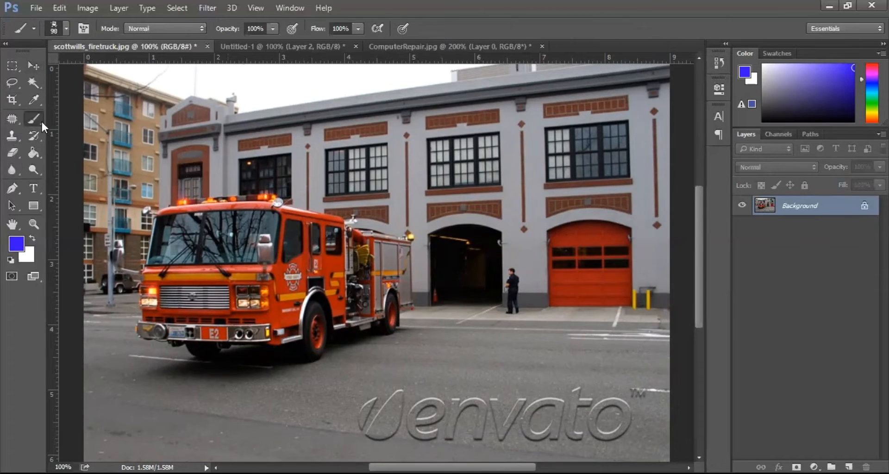
click(66, 27)
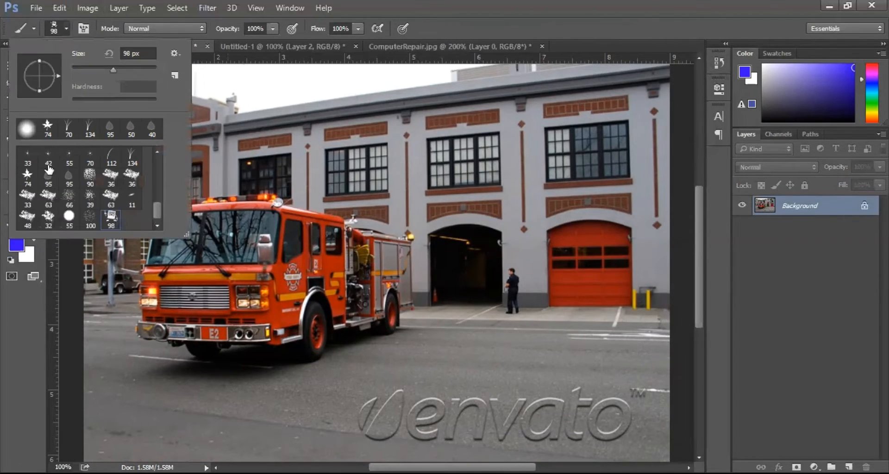
click(89, 196)
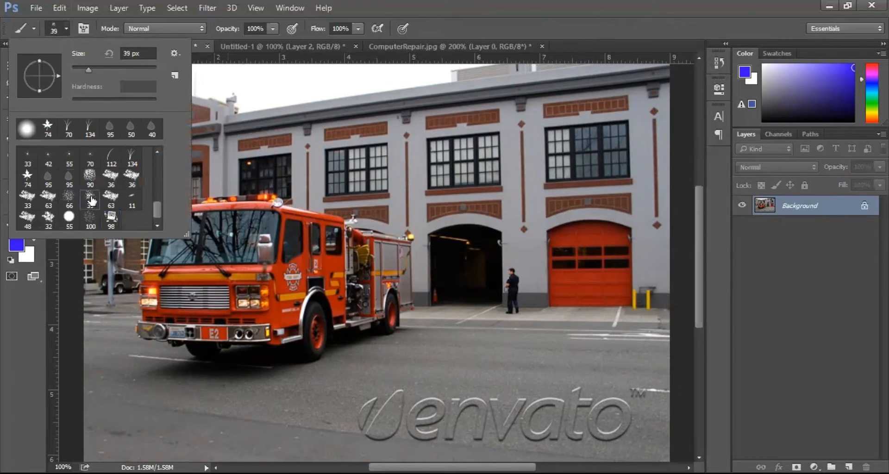
click(112, 222)
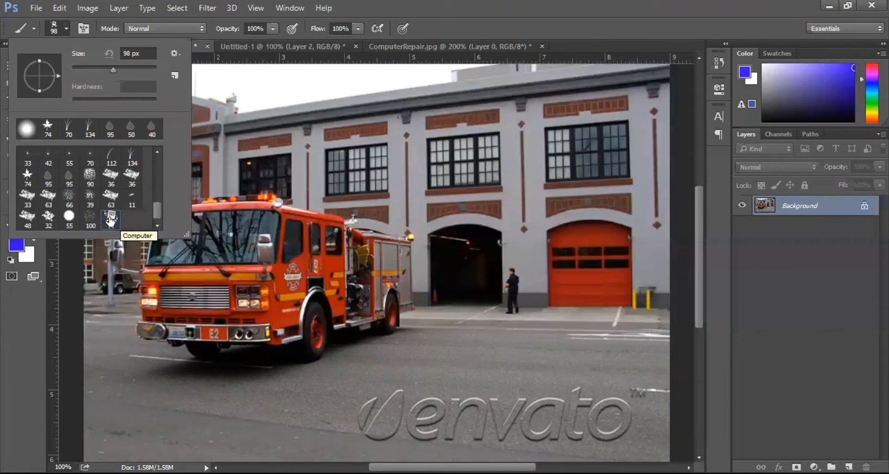
mouse_move(112, 69)
mouse_down()
mouse_move(95, 68)
mouse_move(140, 74)
mouse_move(94, 77)
mouse_up()
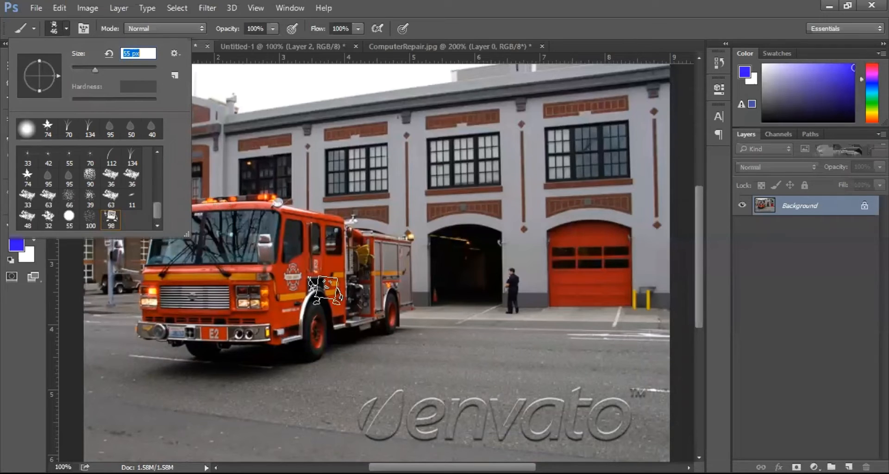
click(66, 26)
Stamp four blue laptop figures across the road in front of the fire truck.
click(149, 405)
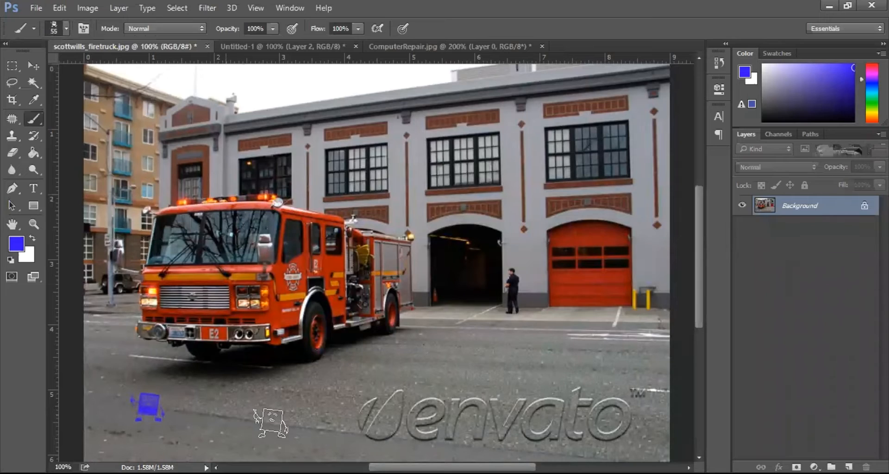
click(271, 421)
click(355, 373)
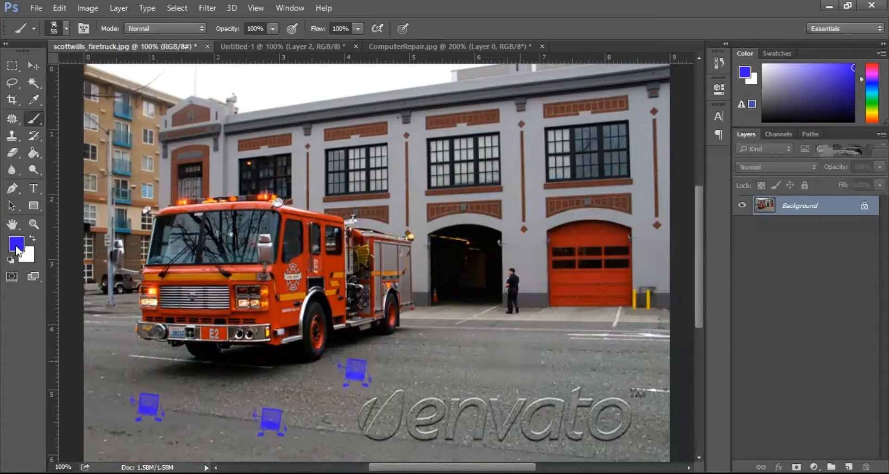
click(520, 361)
Set the foreground colour to bright red and stamp seven laptop figures across the road, enlarging the brush to 90 px for the bigger ones.
click(16, 243)
click(453, 237)
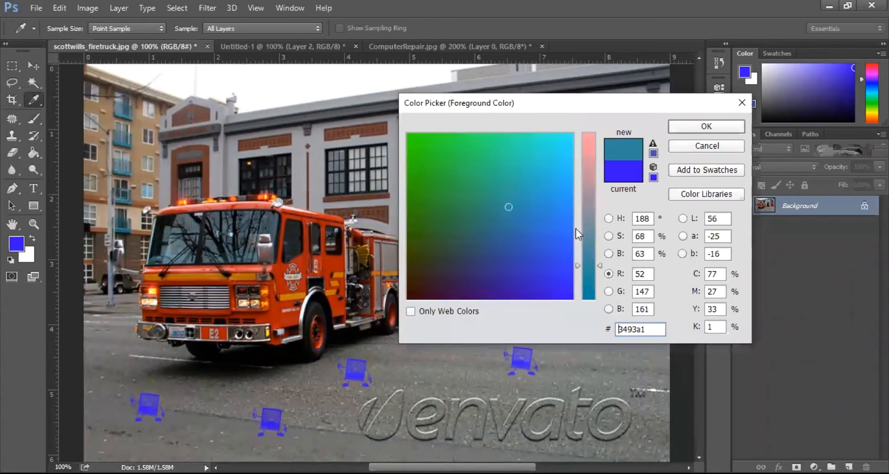
drag(582, 227, 598, 184)
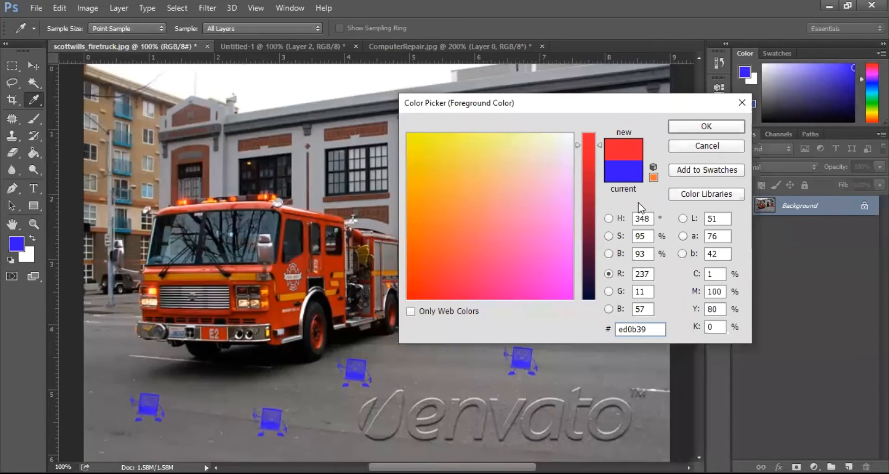
click(706, 127)
key(b)
click(198, 357)
click(322, 420)
click(444, 390)
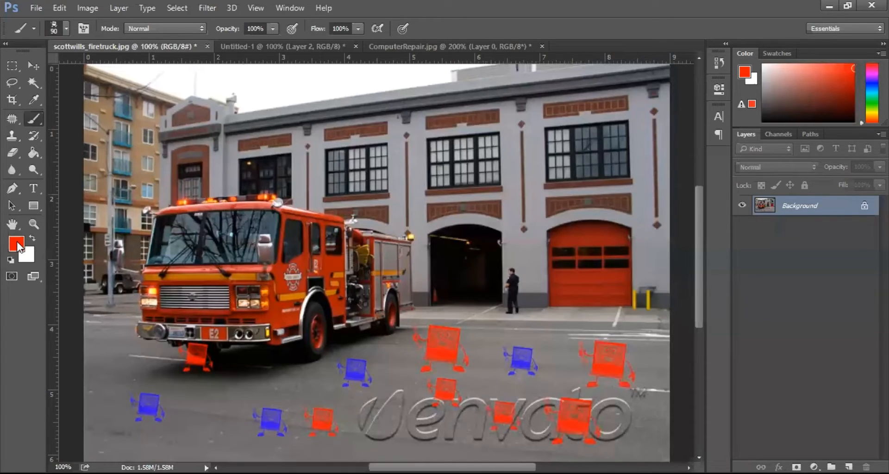
Change the foreground colour to yellow and stamp five laptop figures across the road at 90 px.
click(18, 245)
click(418, 151)
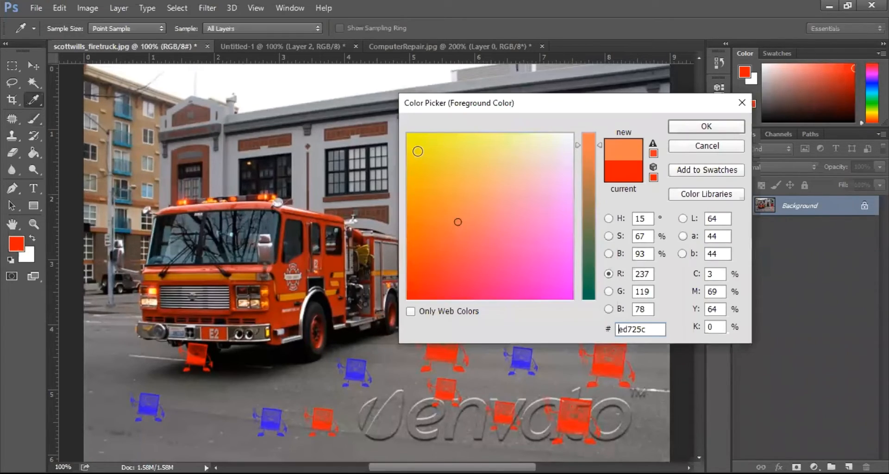
click(673, 128)
click(407, 356)
click(248, 375)
click(195, 437)
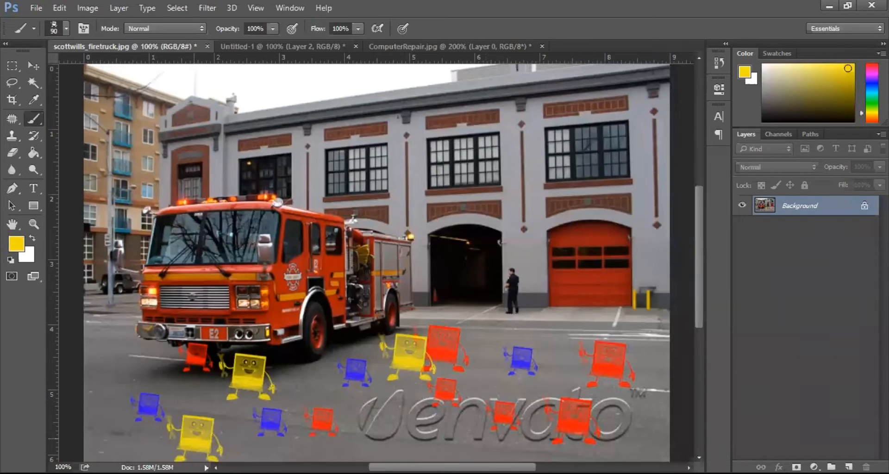
click(435, 440)
click(535, 439)
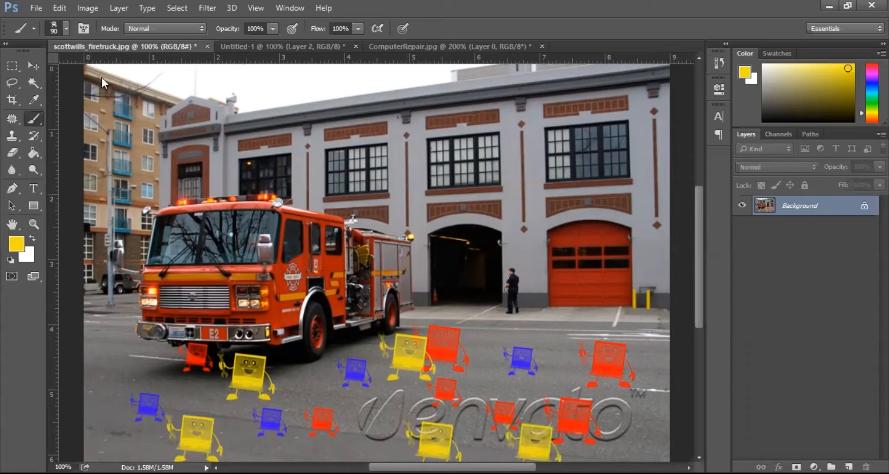
Set the foreground colour to teal (#10897e) and stamp laptop figures at 90 px over the building, fire truck and road.
click(66, 28)
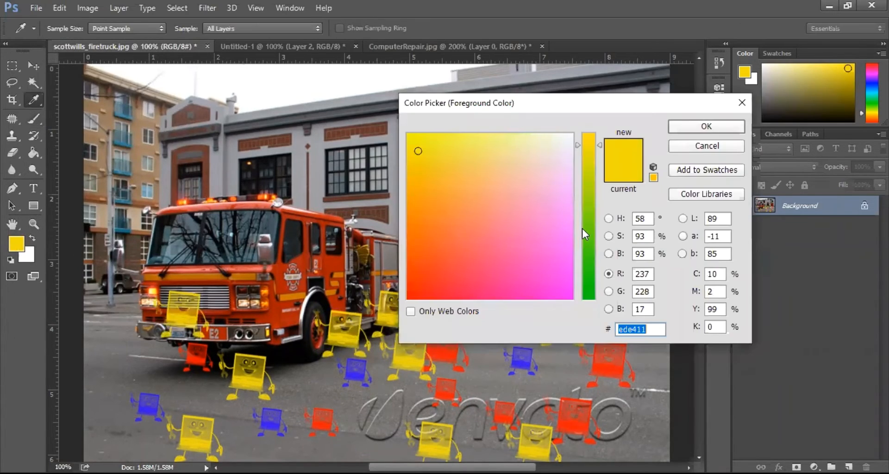
drag(585, 228, 588, 289)
click(489, 210)
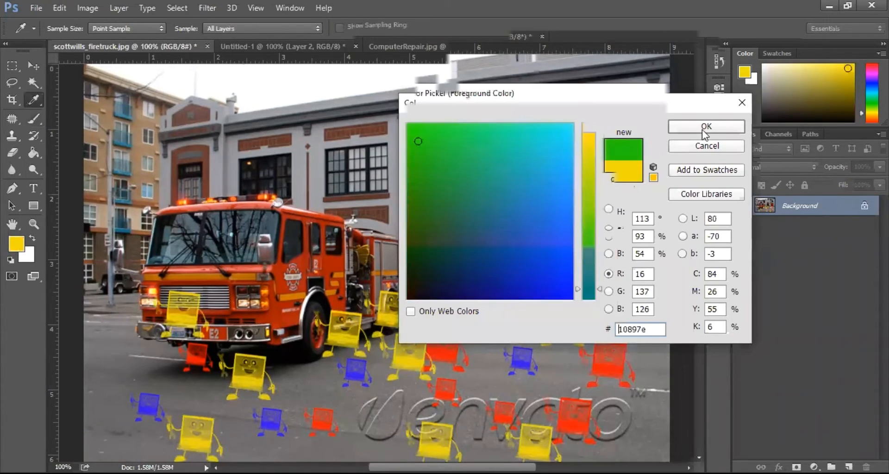
click(704, 128)
key(b)
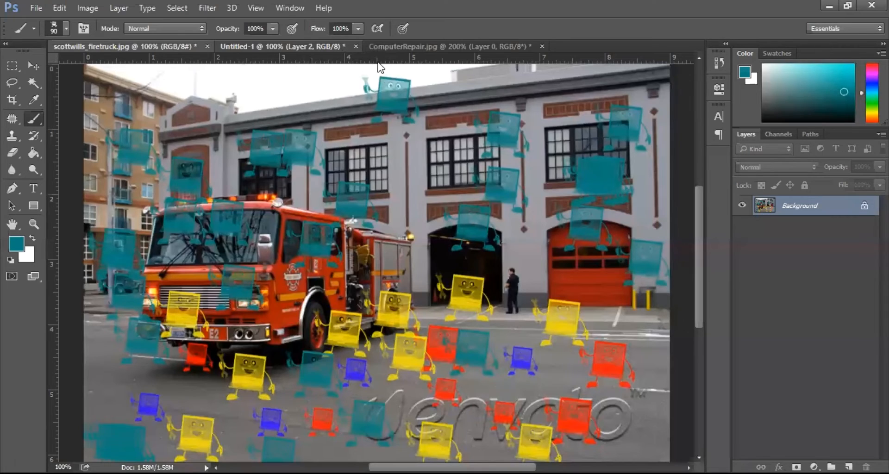
Close the Untitled-1 document with the painted grass without saving its changes.
key(ctrl+Tab)
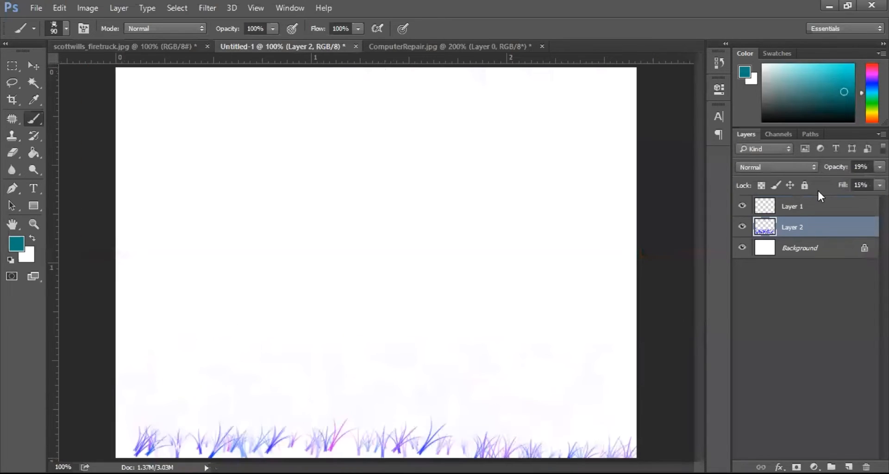
click(143, 46)
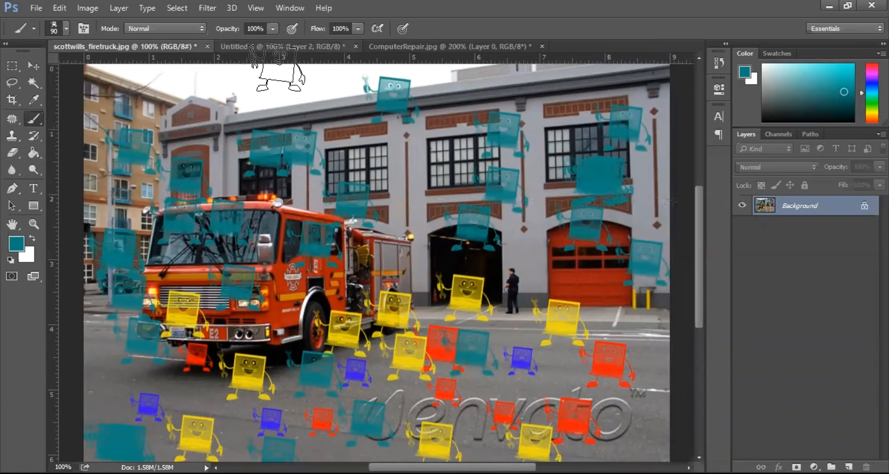
click(277, 46)
key(alt)
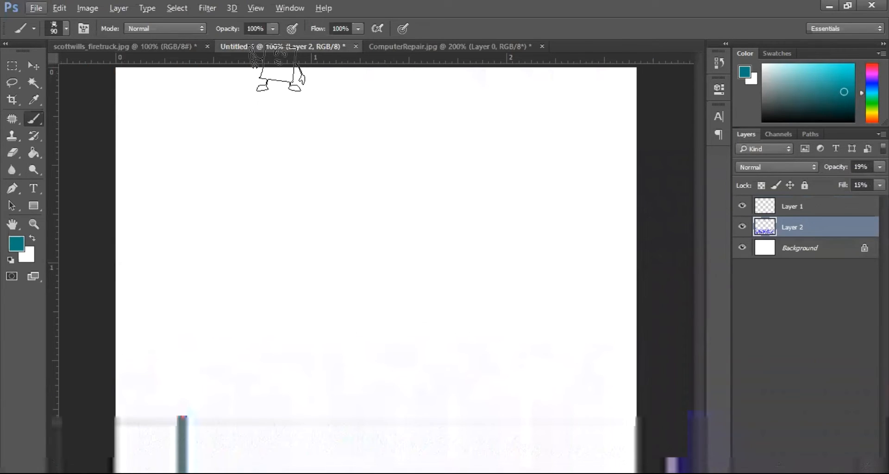
key(ctrl+w)
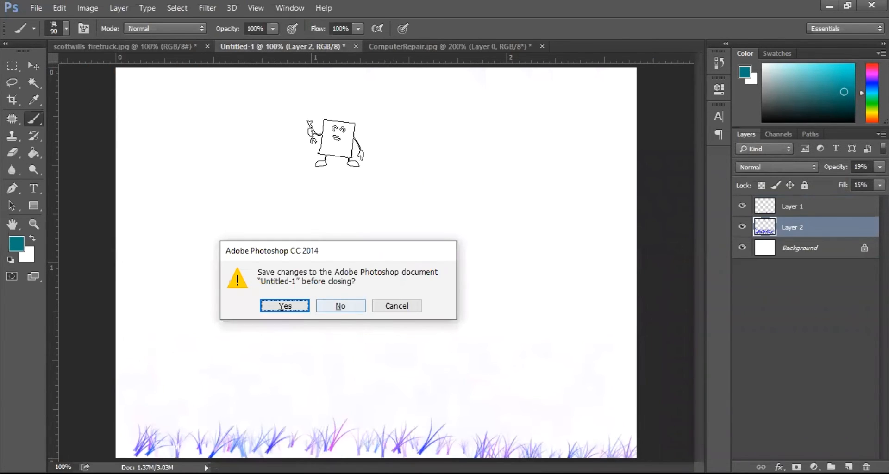
key(n)
Return to the fire truck photo, examine the available brush tips and brush settings, and collapse the settings.
click(296, 47)
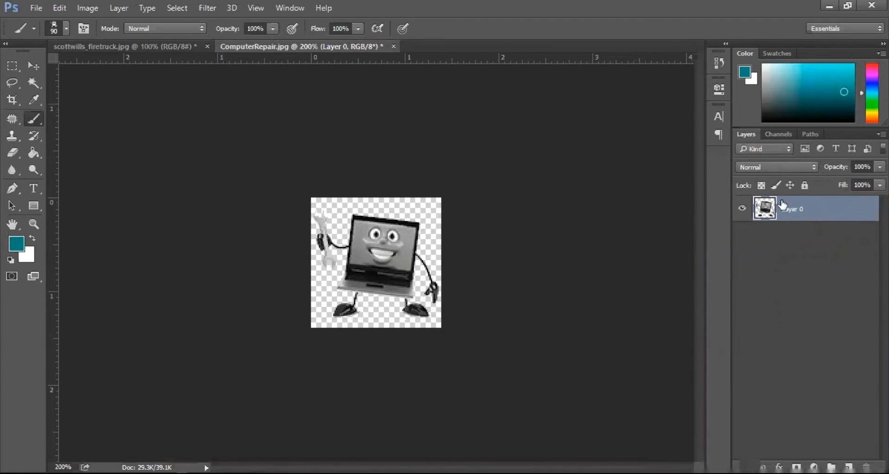
drag(782, 205, 106, 194)
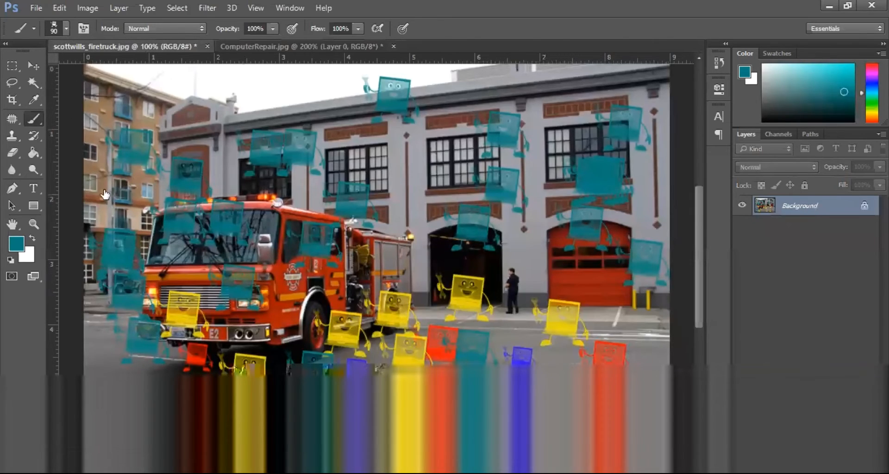
right_click(106, 194)
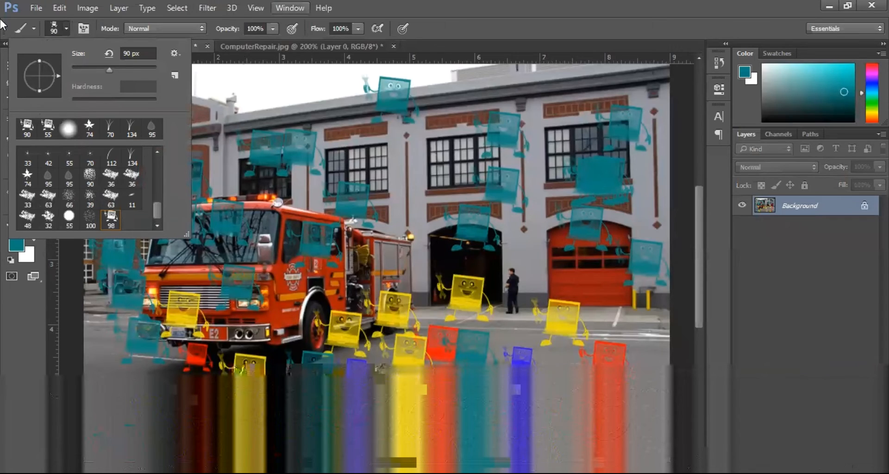
key(Down)
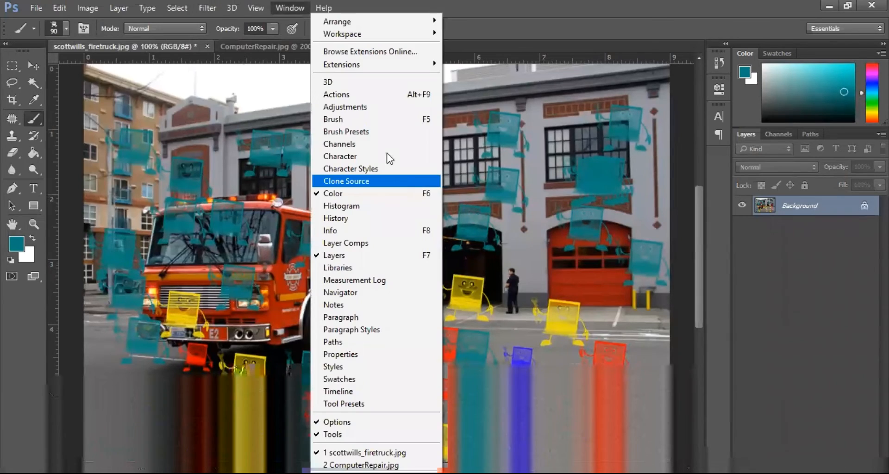
click(372, 127)
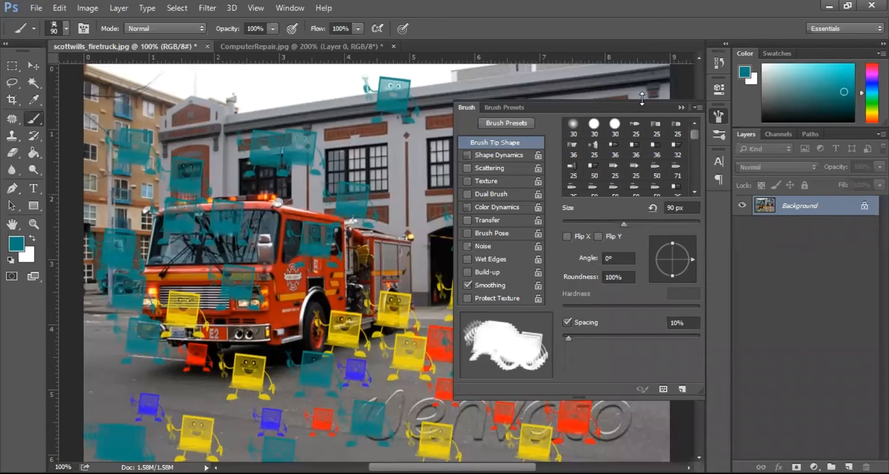
click(681, 106)
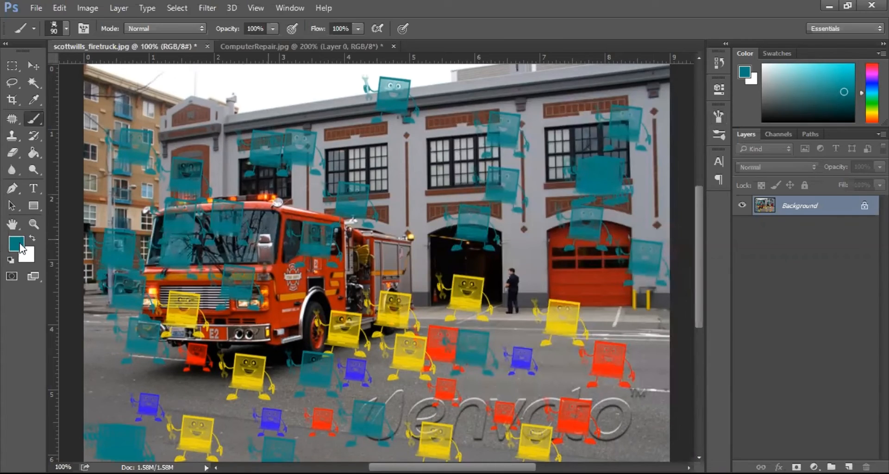
Set the foreground colour to green (#10f25d) and stamp laptop figures at 90 px over the building, fire truck and road.
click(20, 246)
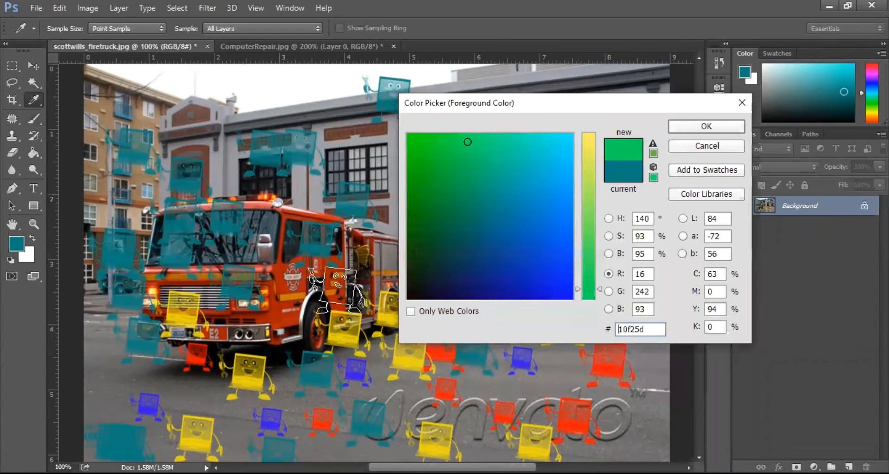
key(Return)
key(b)
click(472, 153)
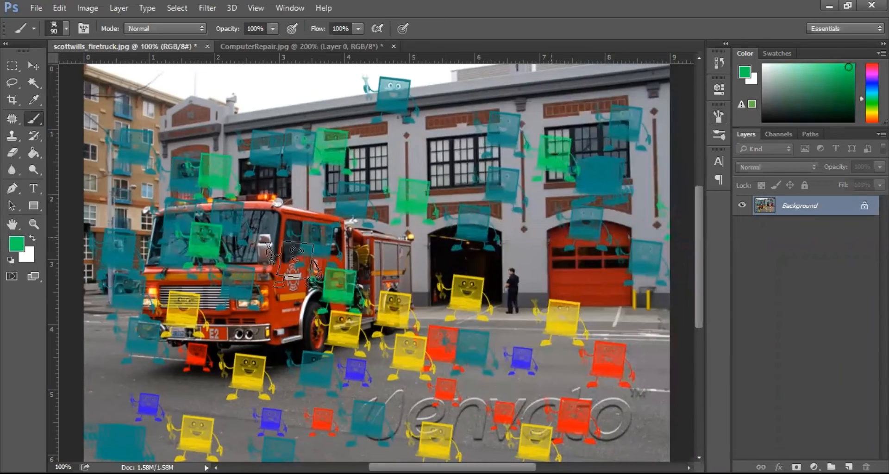
click(298, 255)
click(241, 329)
mouse_move(137, 134)
mouse_down()
mouse_move(199, 113)
mouse_move(408, 151)
mouse_move(509, 108)
mouse_move(505, 261)
mouse_up()
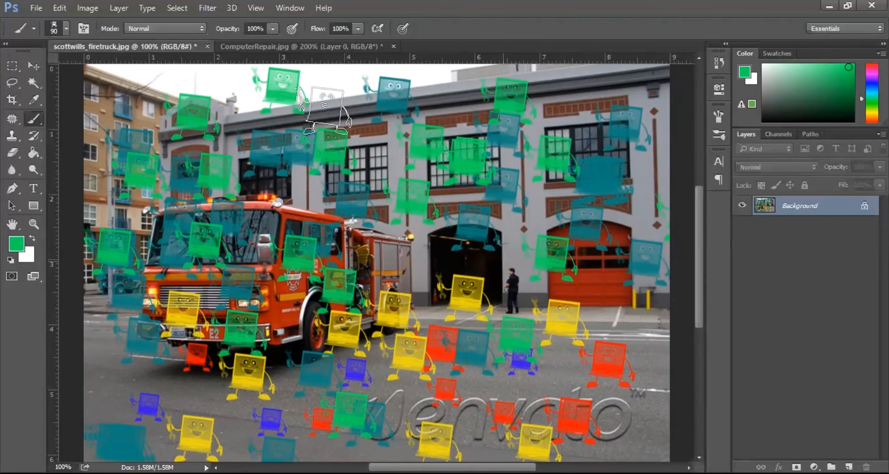
Choose the rough-textured 90 px brush tip in place of the laptop brush.
click(66, 29)
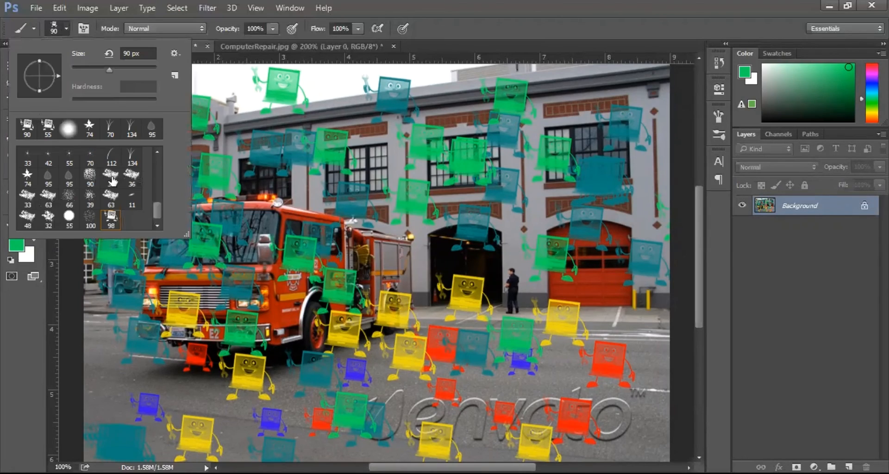
click(89, 178)
click(463, 177)
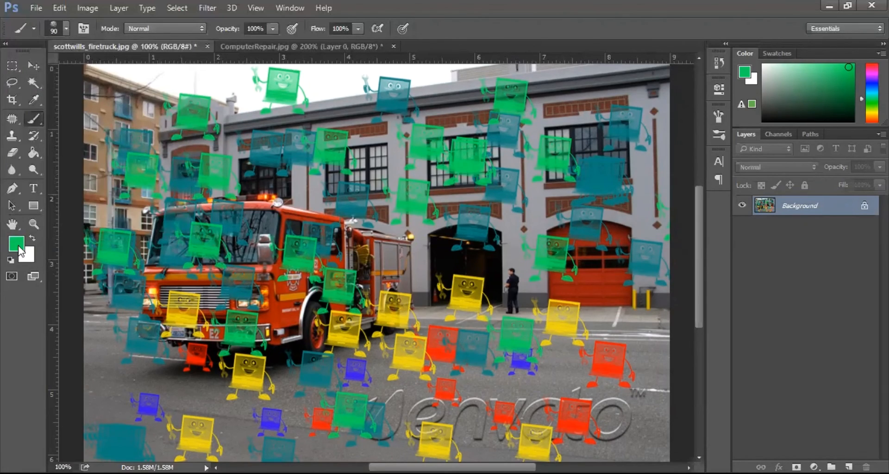
Set the foreground colour to yellow-green (#b4c82e) and paint broad textured strokes over the building, fire truck and road.
click(744, 72)
mouse_move(509, 222)
mouse_down()
mouse_move(574, 234)
mouse_move(574, 134)
mouse_up()
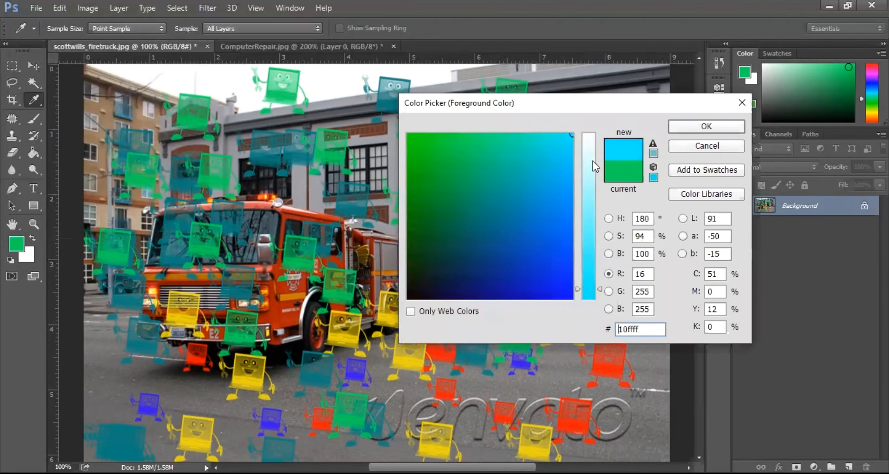
drag(590, 207, 588, 182)
mouse_move(447, 153)
mouse_down()
mouse_move(546, 195)
mouse_move(426, 264)
mouse_move(433, 259)
mouse_up()
drag(436, 208, 437, 169)
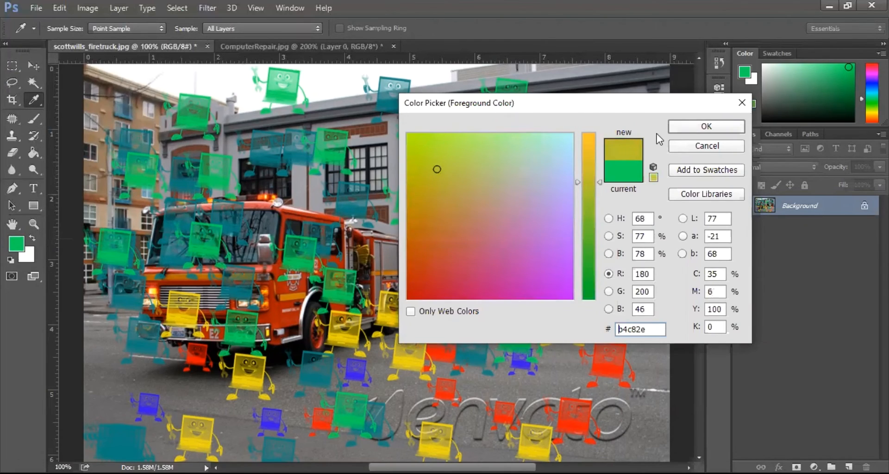
click(706, 125)
key(b)
mouse_move(463, 194)
mouse_down()
mouse_move(485, 217)
mouse_move(263, 213)
mouse_move(274, 238)
mouse_move(114, 164)
mouse_move(597, 444)
mouse_move(389, 156)
mouse_move(572, 298)
mouse_up()
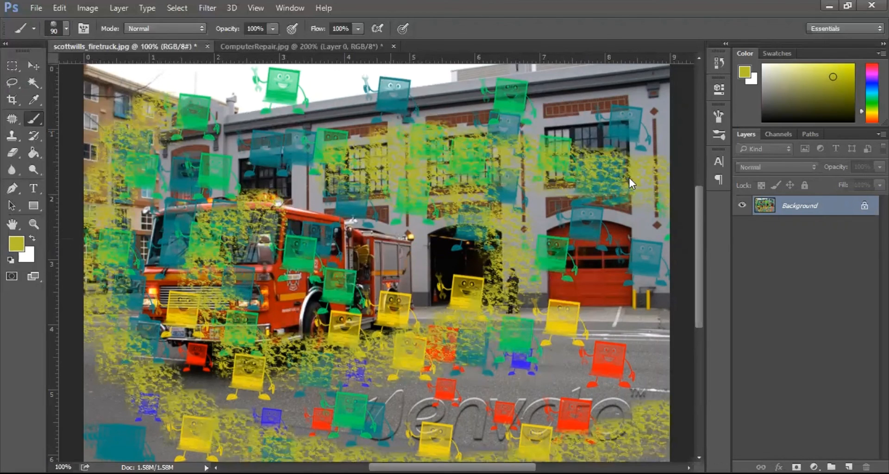
Paint textured strokes in red over the middle of the photo and in dark blue mainly around its edges.
click(743, 71)
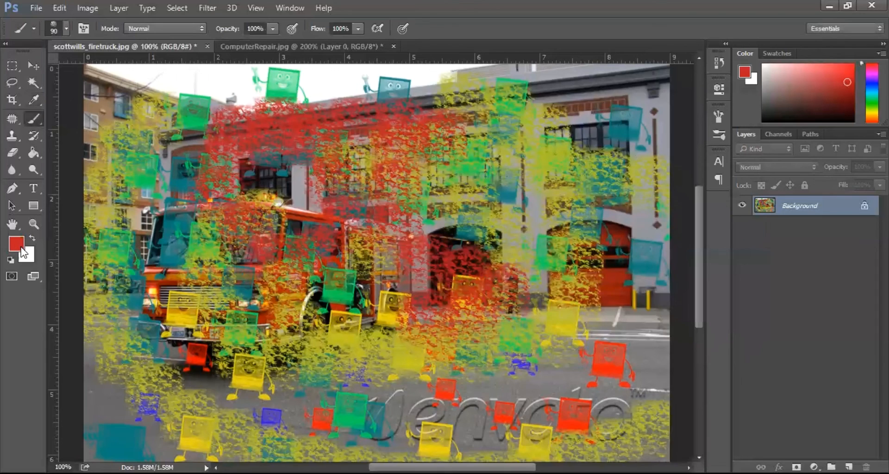
drag(301, 371, 549, 259)
click(17, 243)
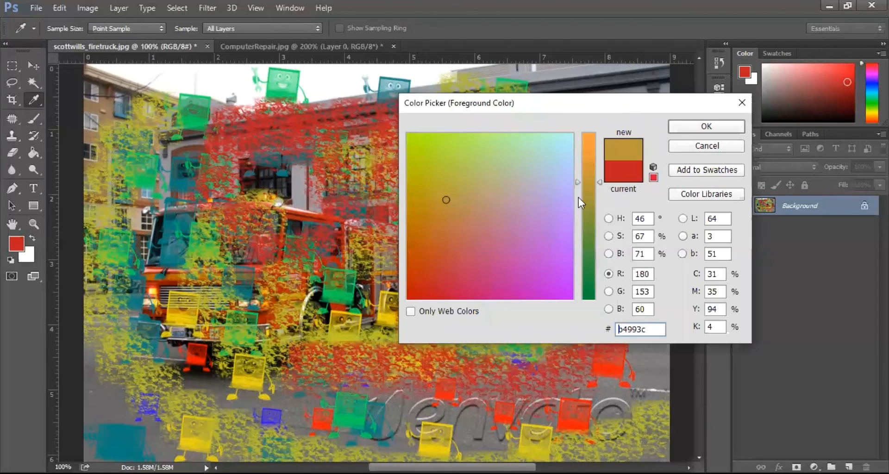
drag(593, 266, 588, 290)
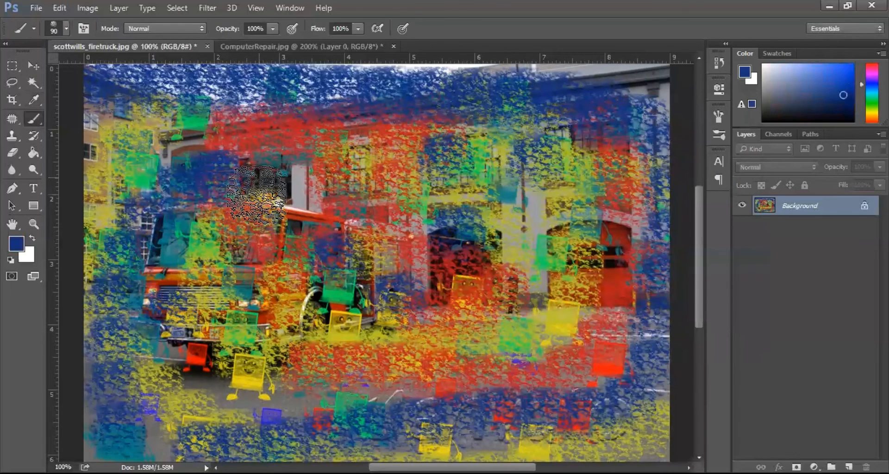
Select a large rectangle in the middle of the photo and erase inside it with a 175 px Eraser at 82% opacity and 69% flow.
key(m)
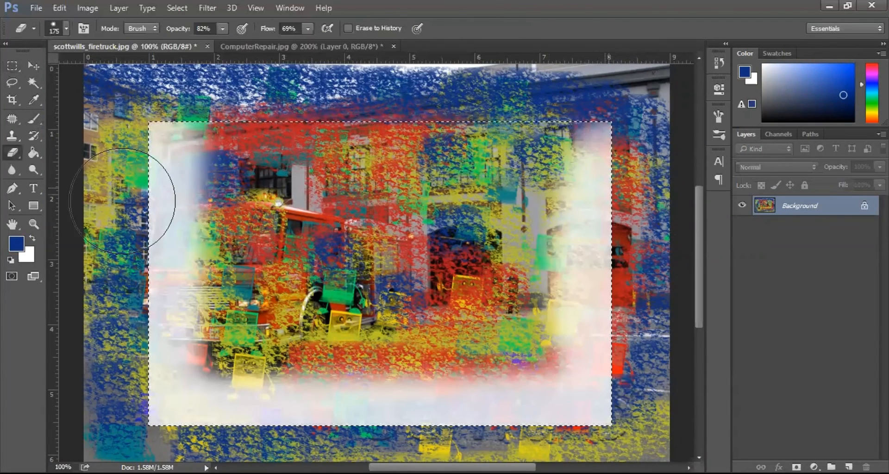
drag(169, 198, 624, 355)
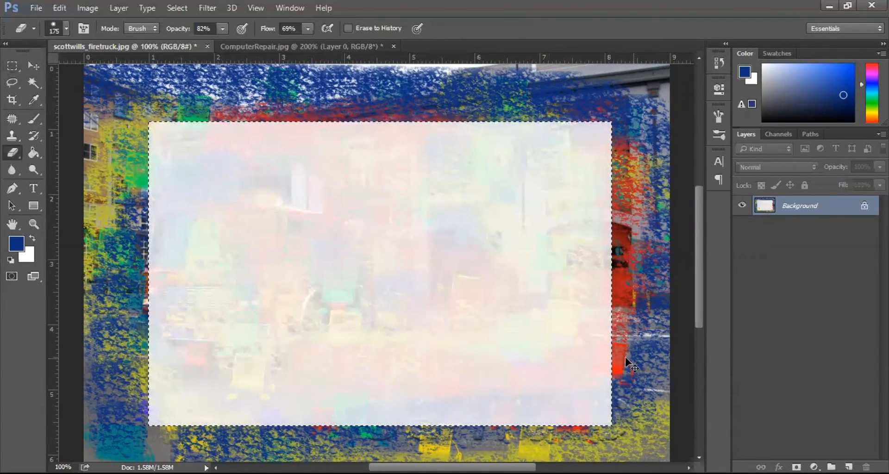